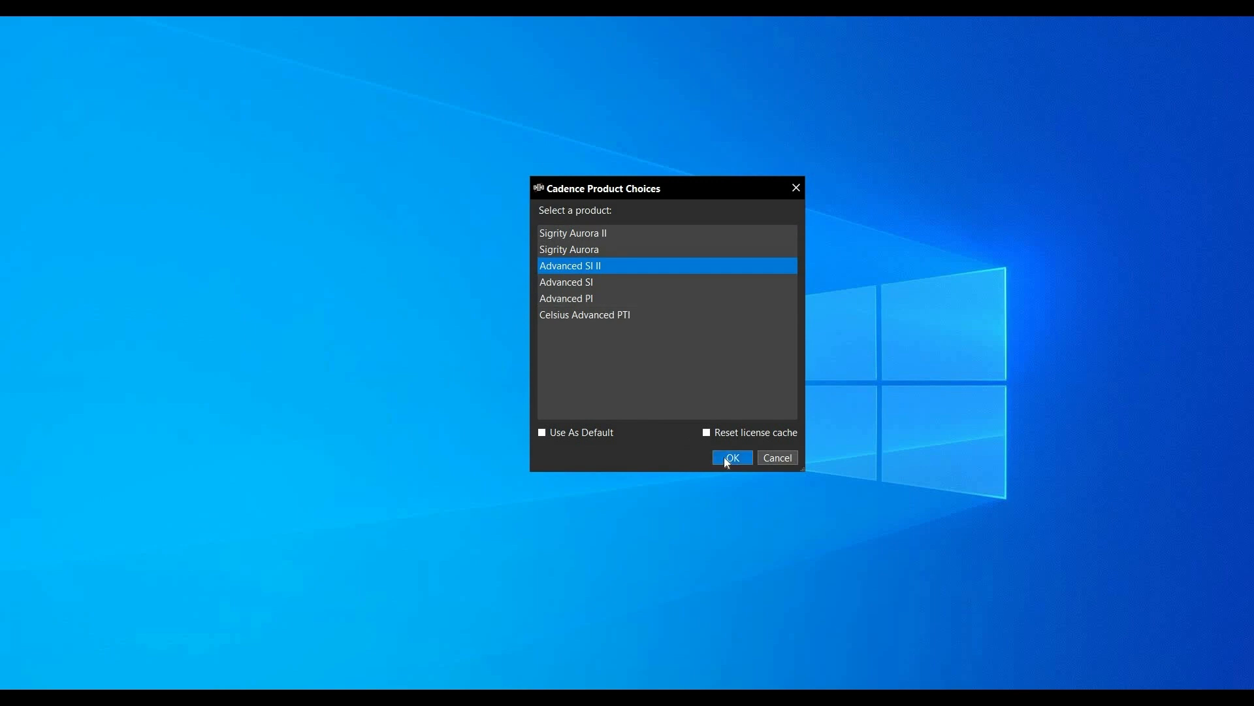
Step: Start Topology Workbench with the Advanced SI II product and open the existing topology spbs_1c_ddr4
left_click(725, 458)
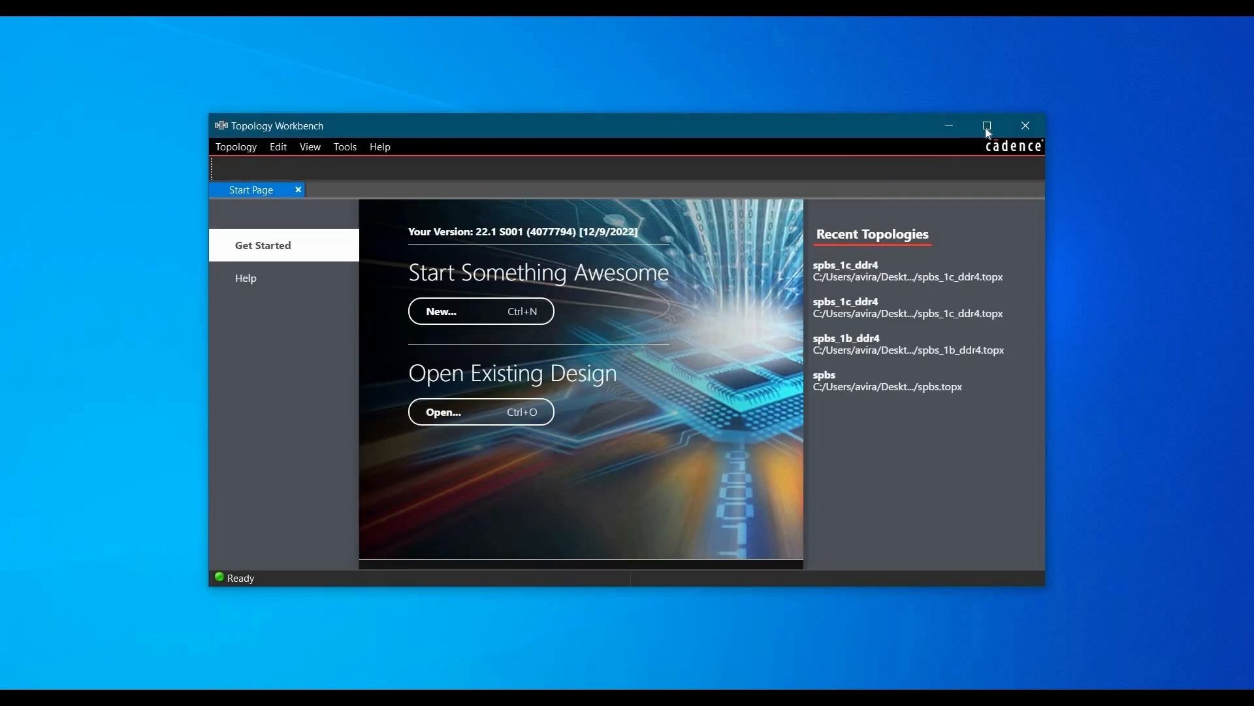
left_click(987, 128)
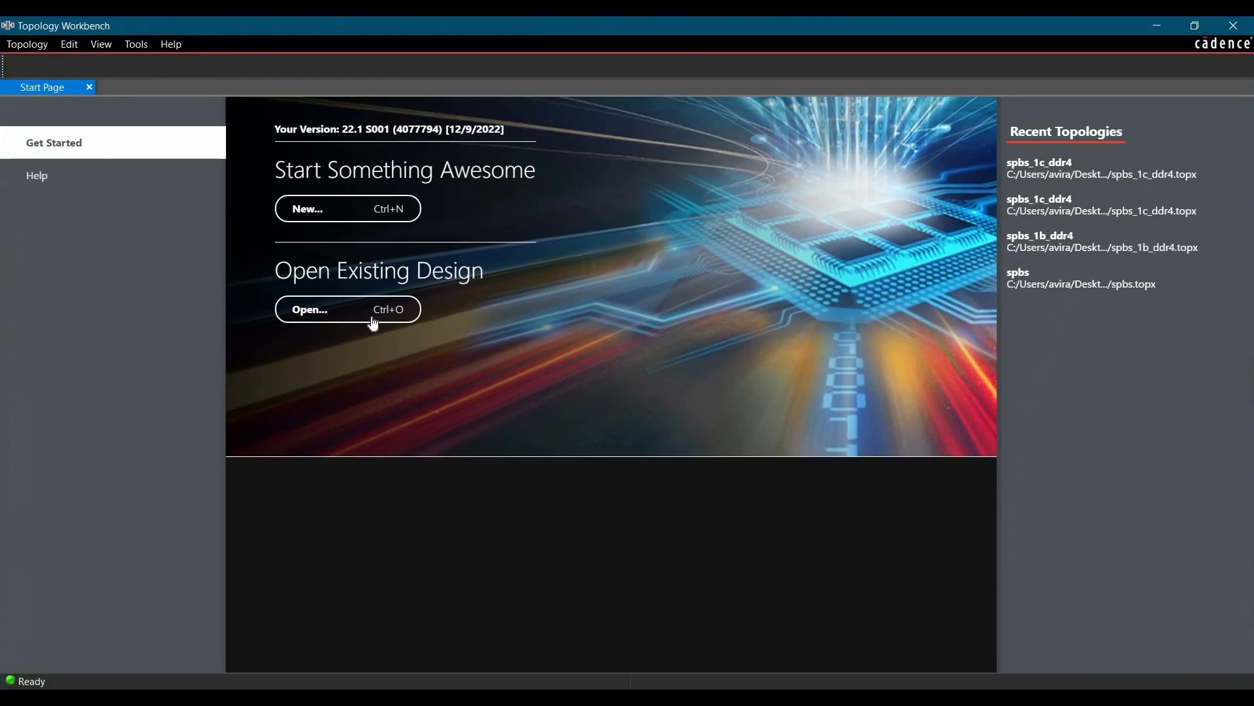
left_click(367, 317)
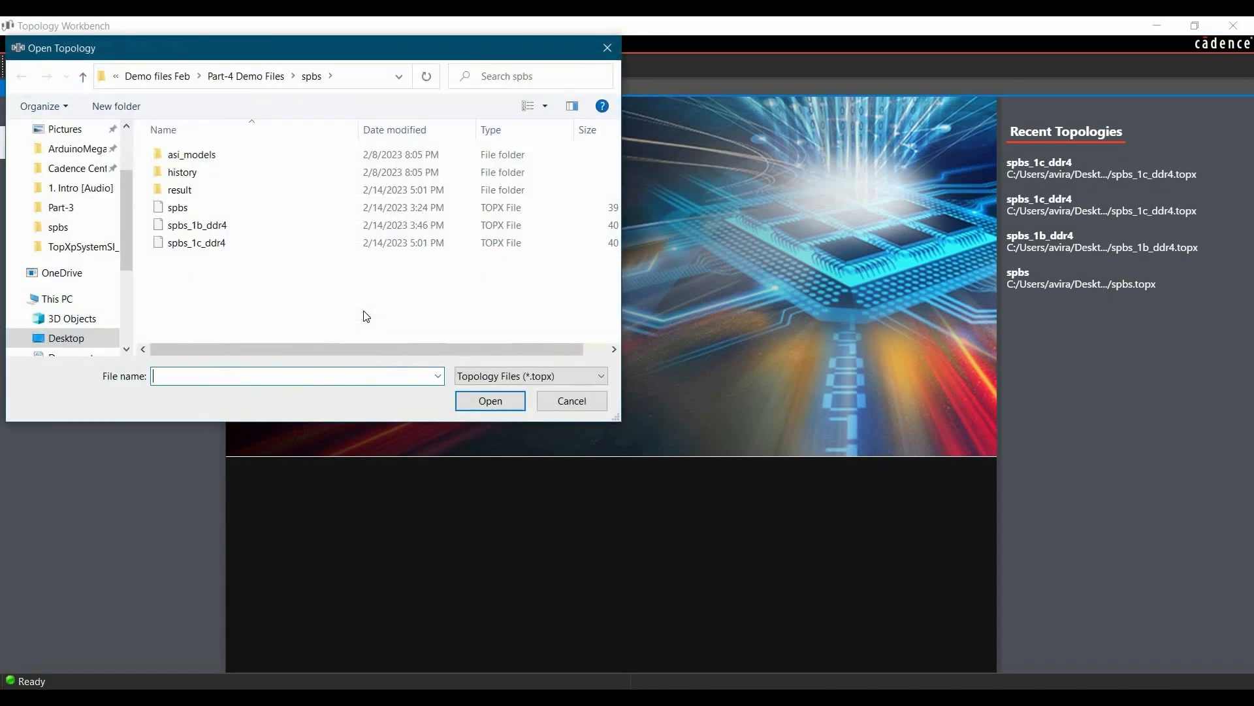
left_click(200, 253)
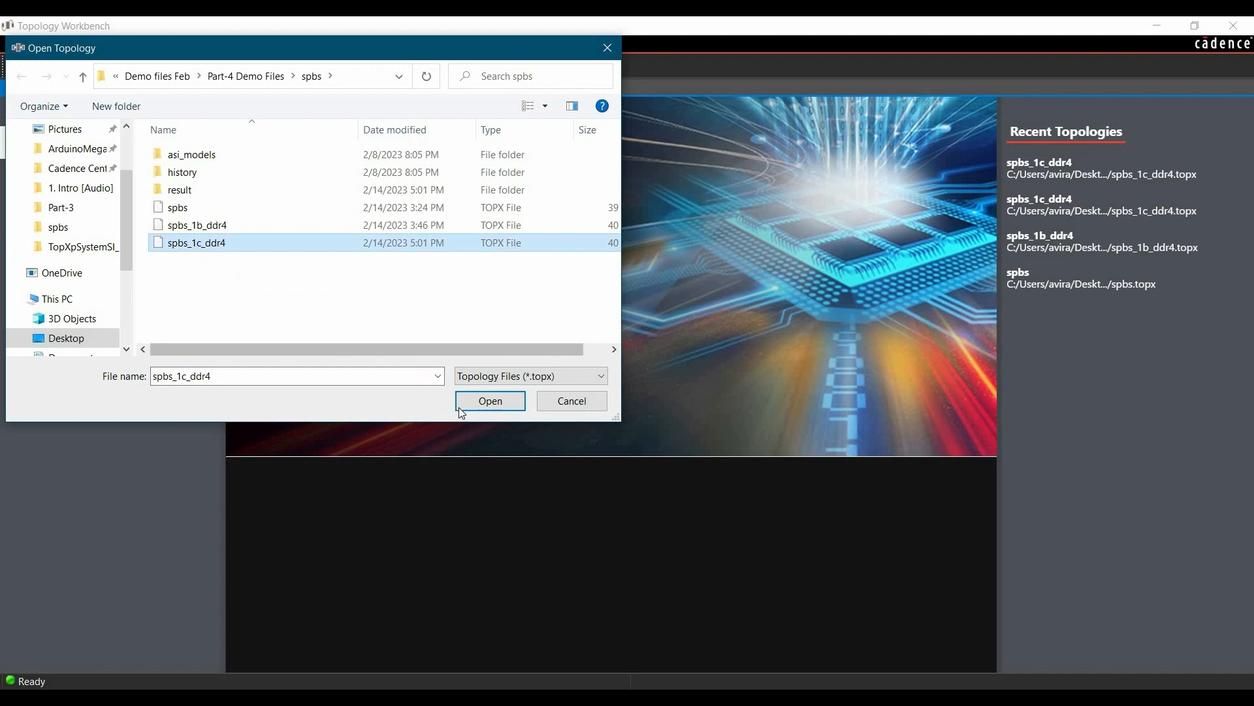
left_click(479, 403)
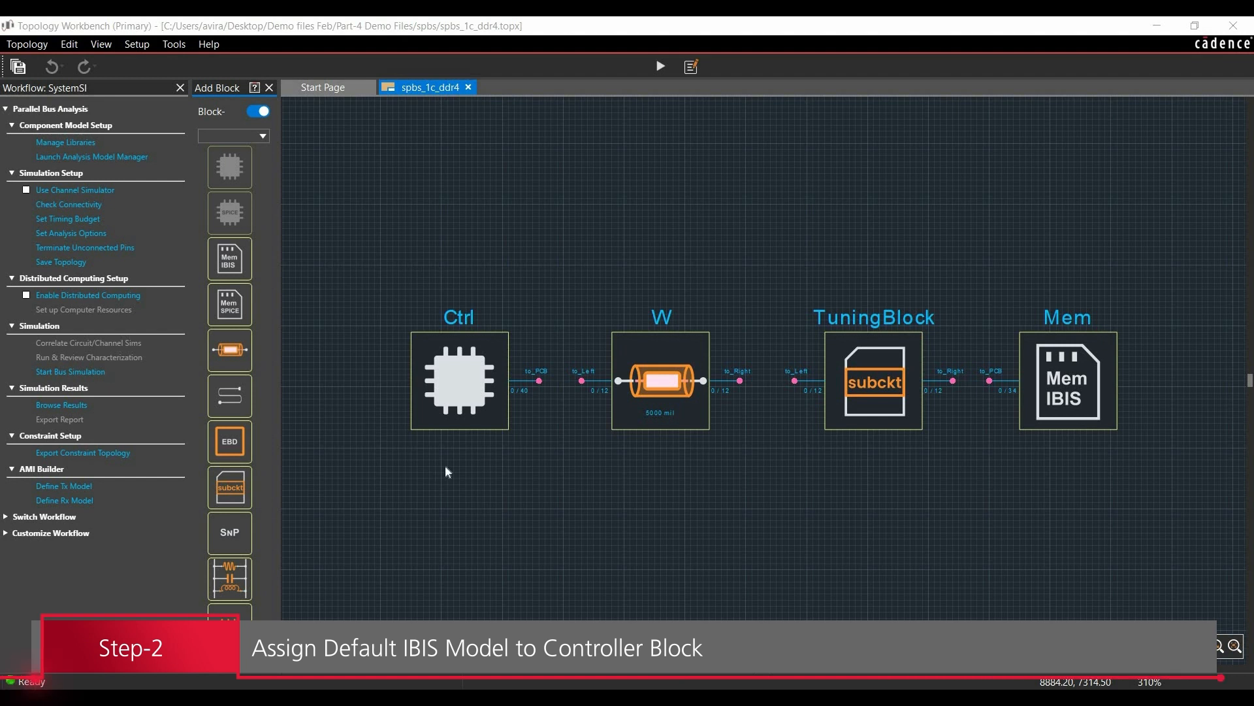
Step: Load ddr_pba_ex.ibs from the Part-4 Demo Files folder as the IBIS file of the Ctrl block
left_click(460, 394)
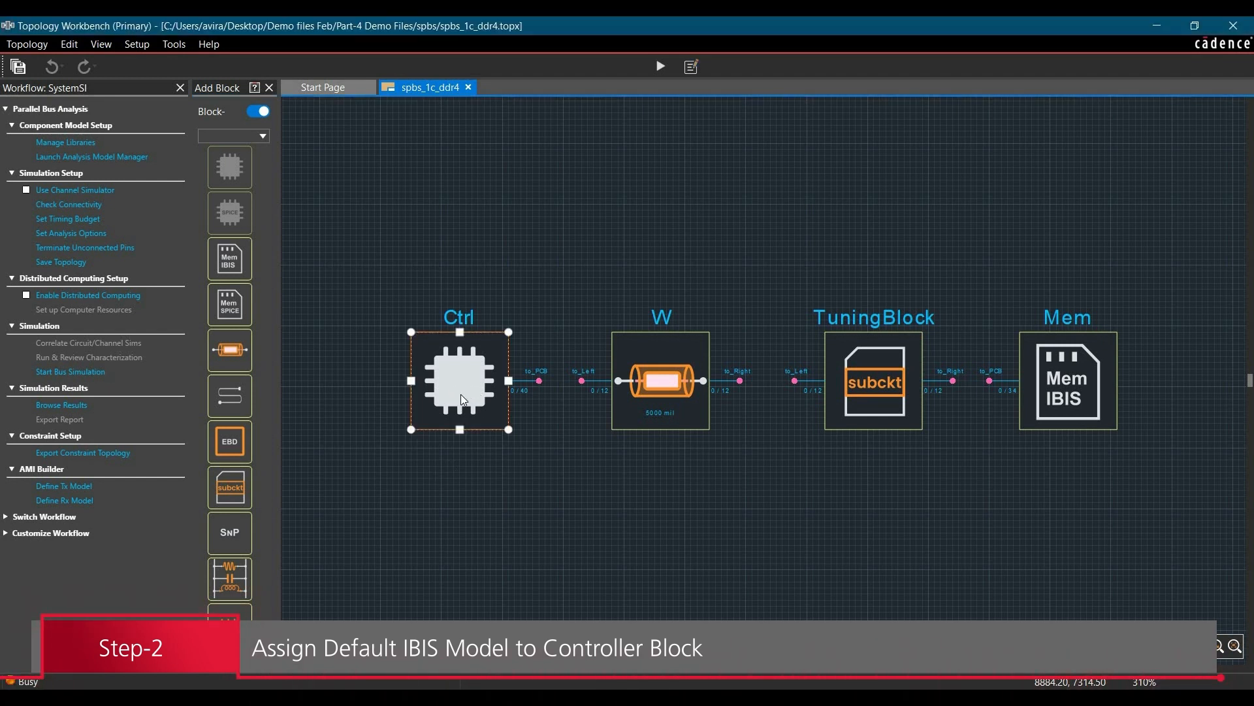
left_click_drag(1080, 495, 998, 501)
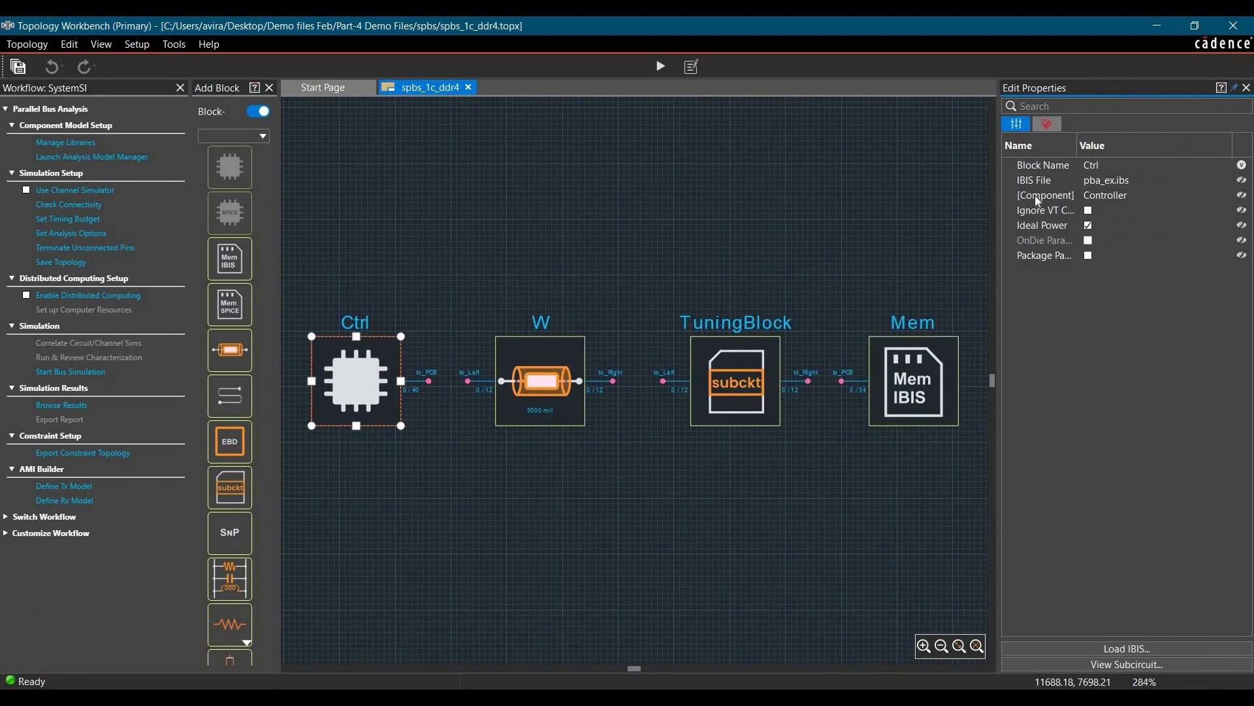
left_click(1108, 183)
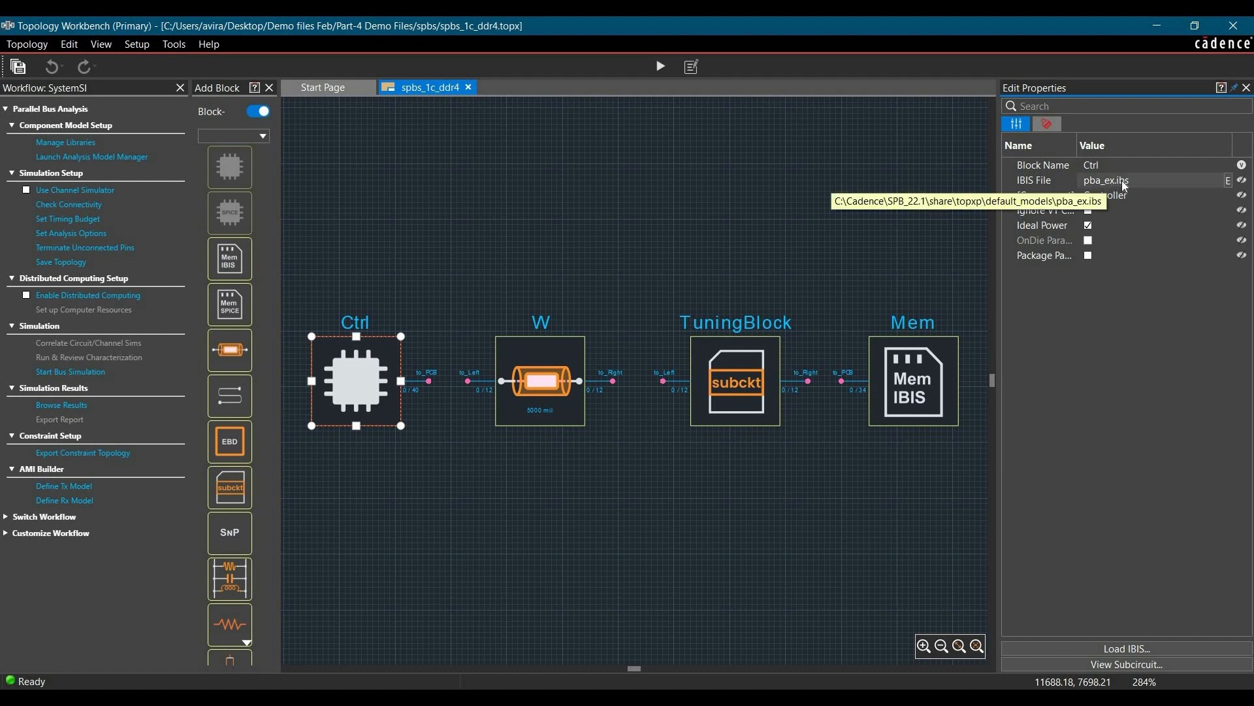
left_click(1230, 183)
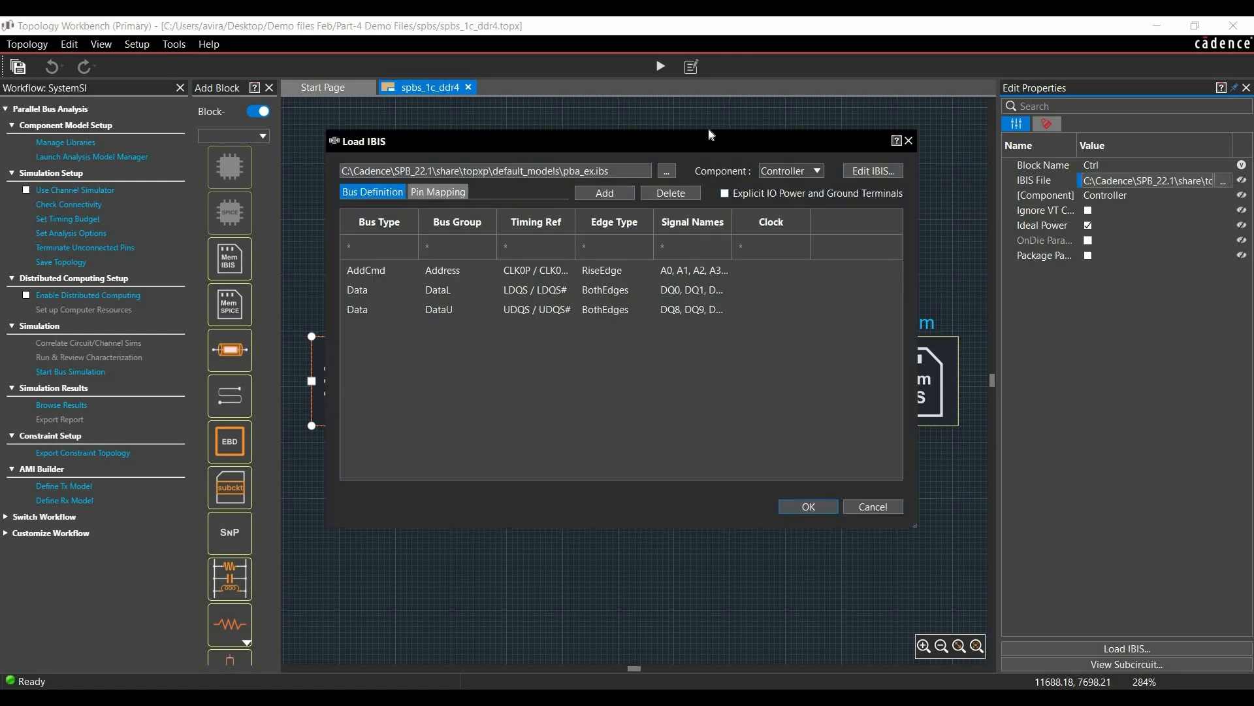
left_click_drag(697, 142, 645, 132)
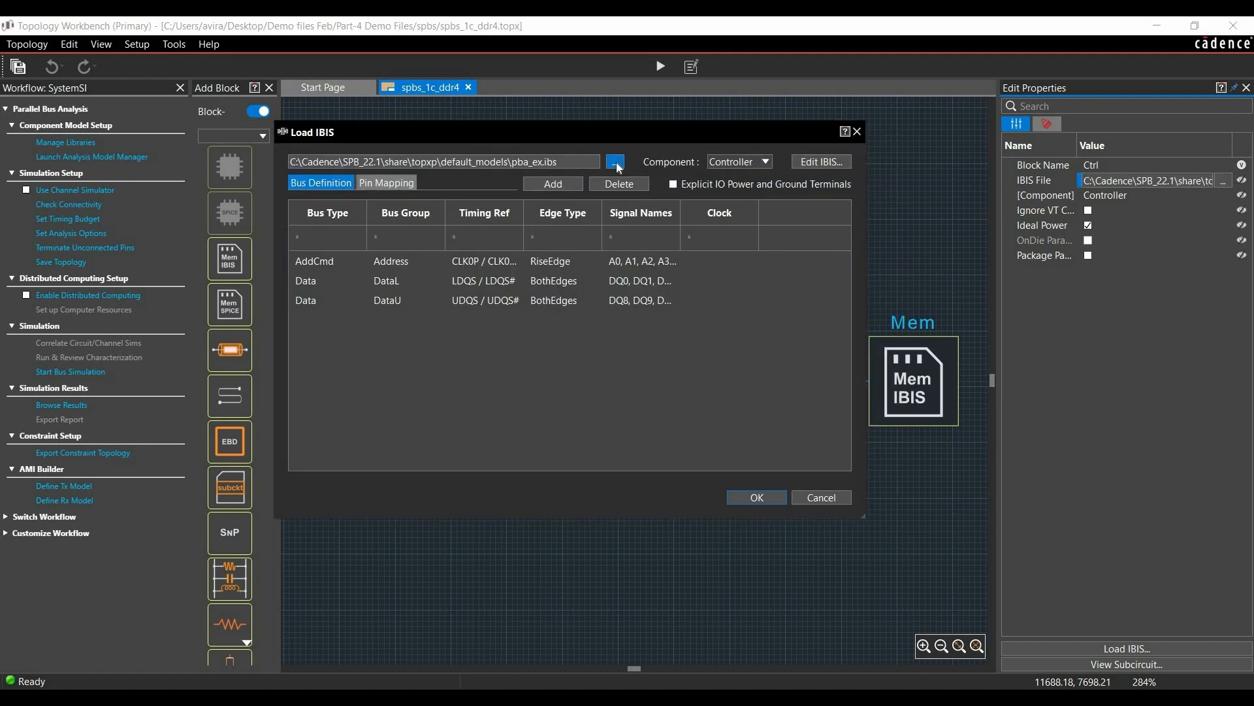
left_click(617, 162)
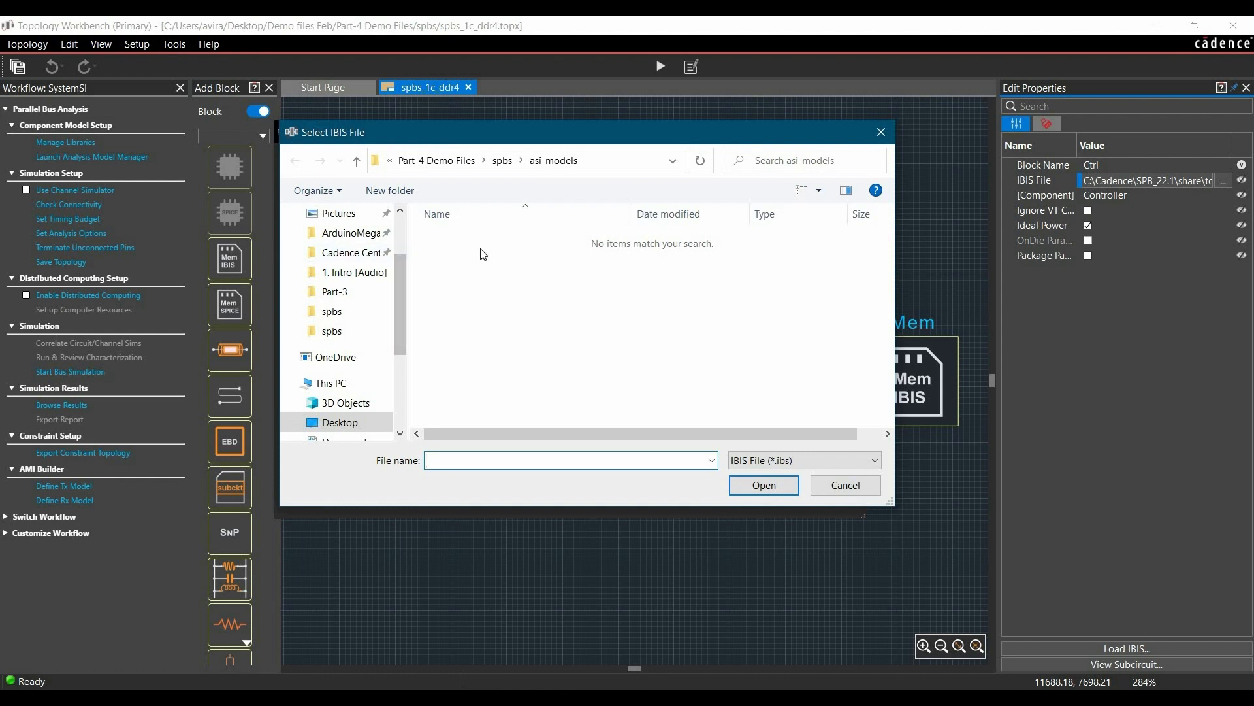
left_click(503, 162)
left_click(444, 259)
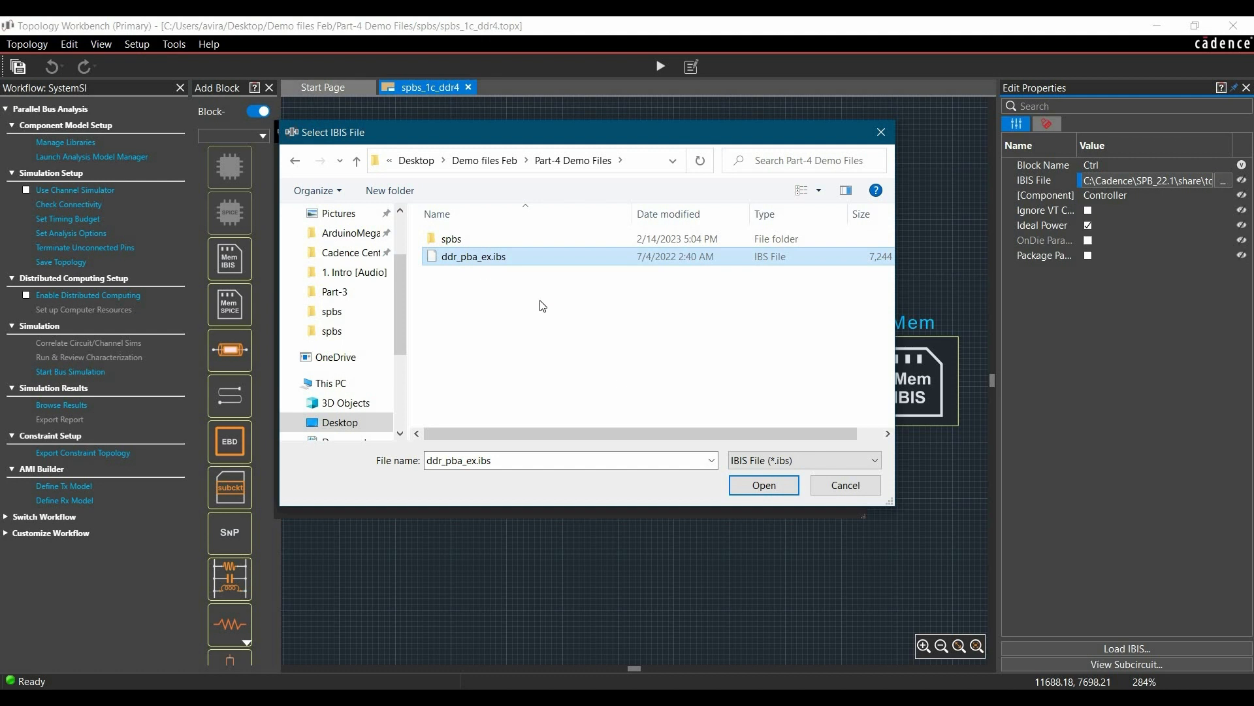
left_click(759, 490)
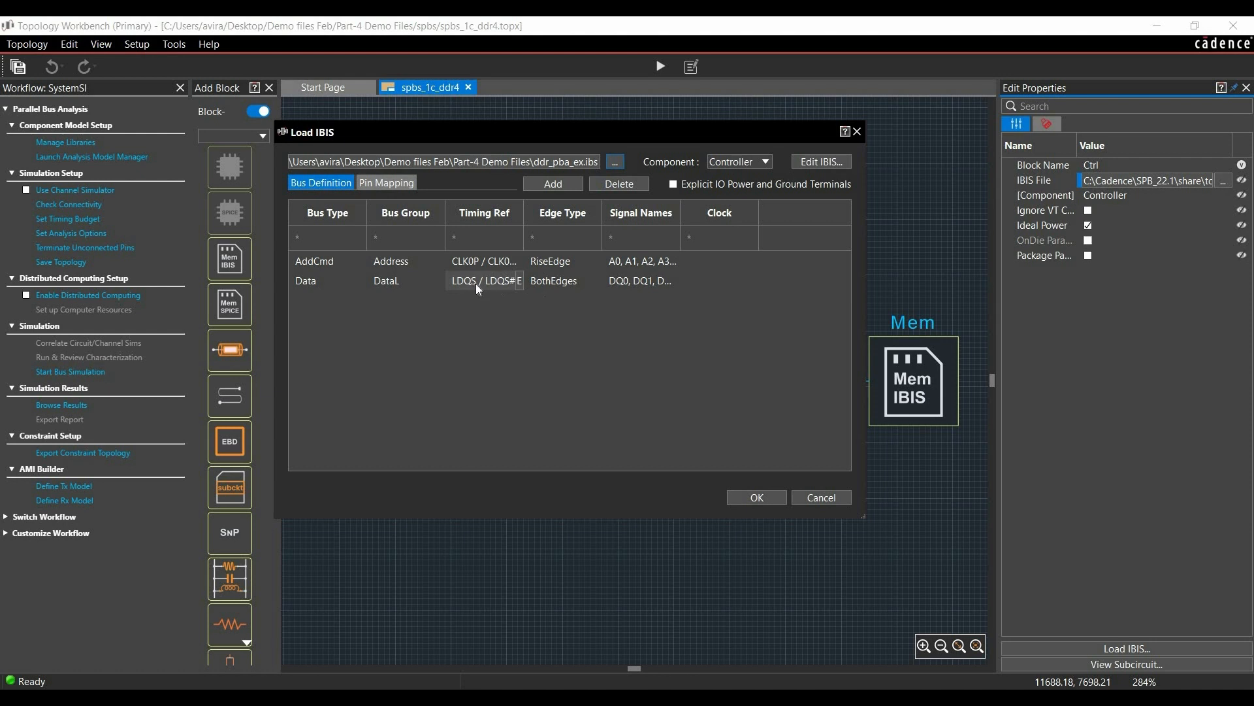
Step: Examine the timing reference pair and the full signal list of the DataL bus group
left_click(519, 281)
scroll(547, 348, "down", 10)
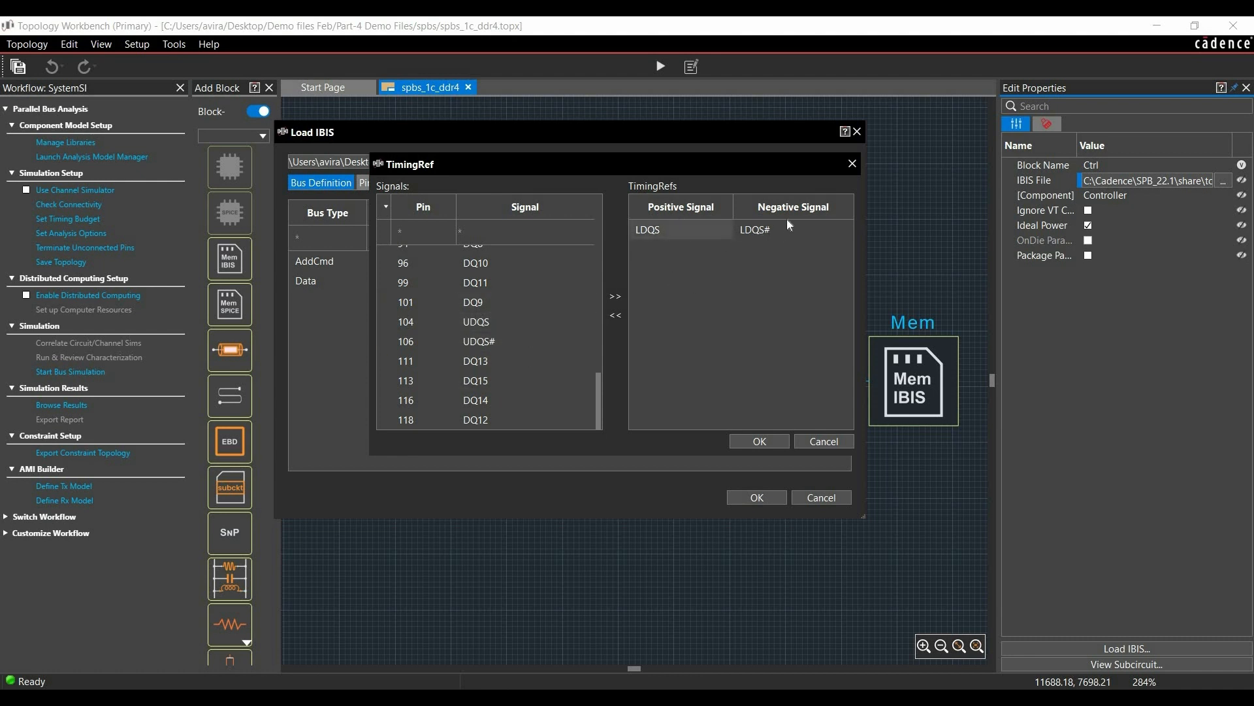
left_click(825, 443)
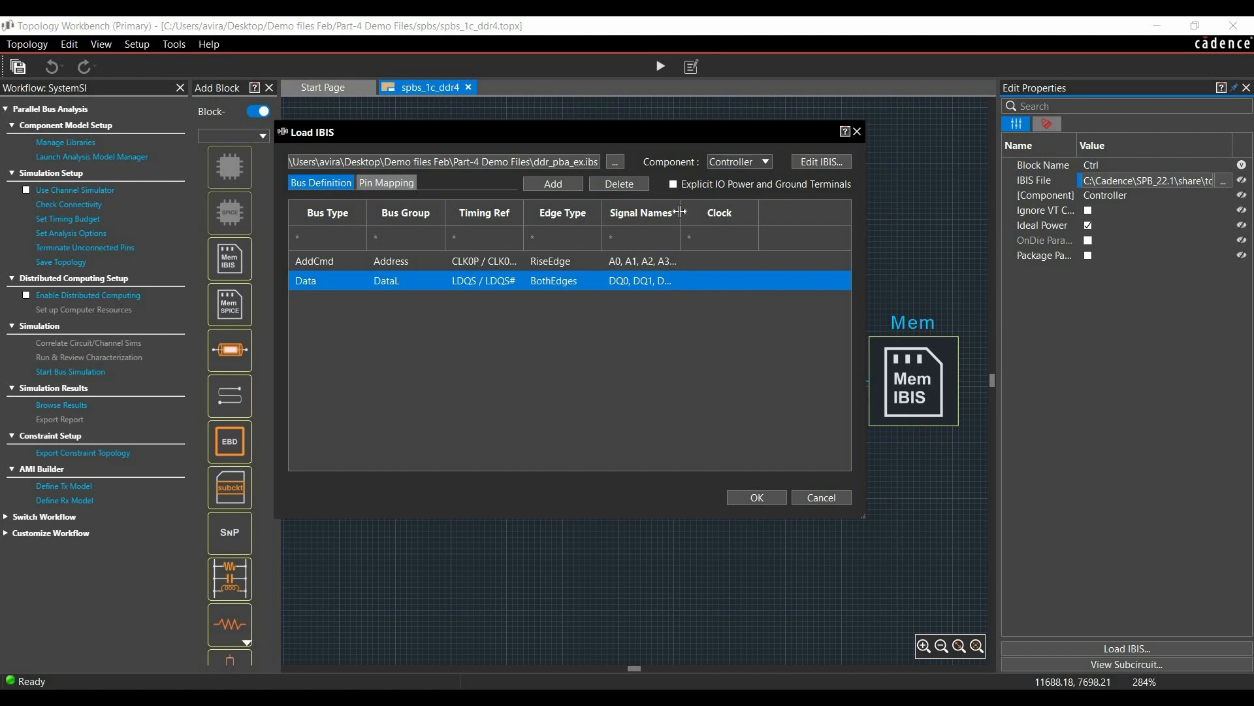
double_click(757, 232)
left_click(619, 290)
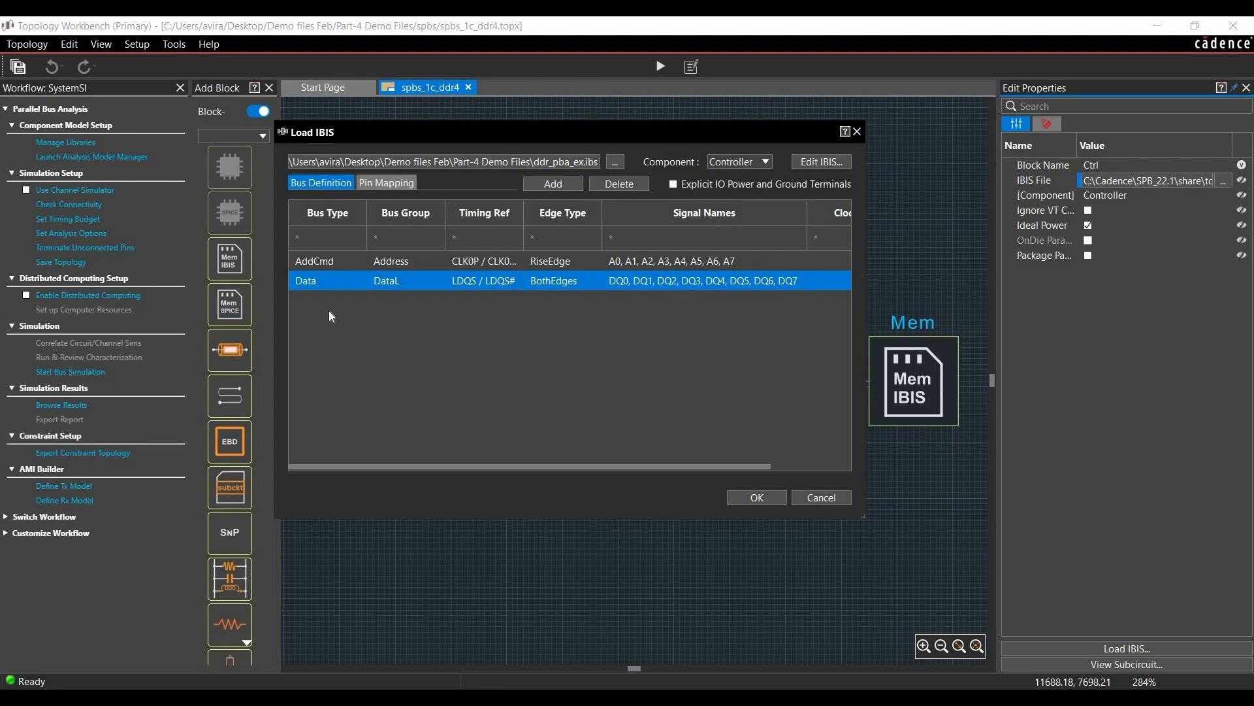
Step: Add a Data bus definition to the controller and name its bus group DataU
left_click(400, 286)
left_click(553, 185)
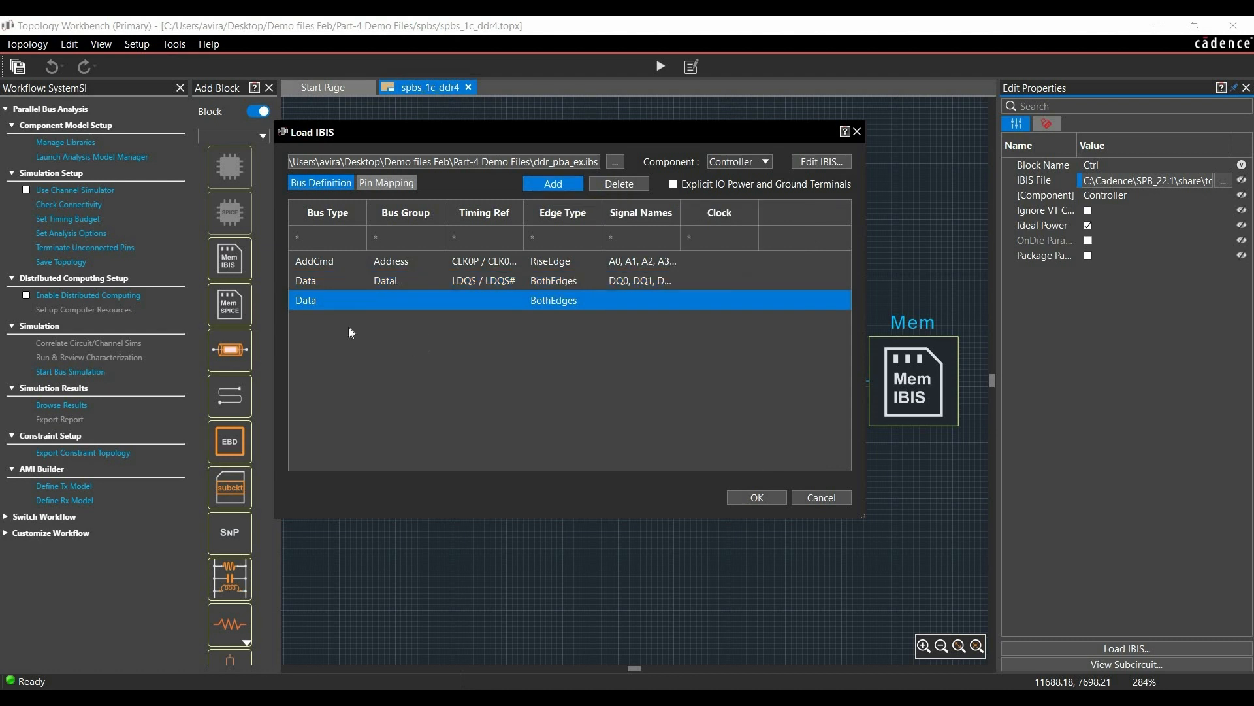
double_click(395, 303)
type("Data")
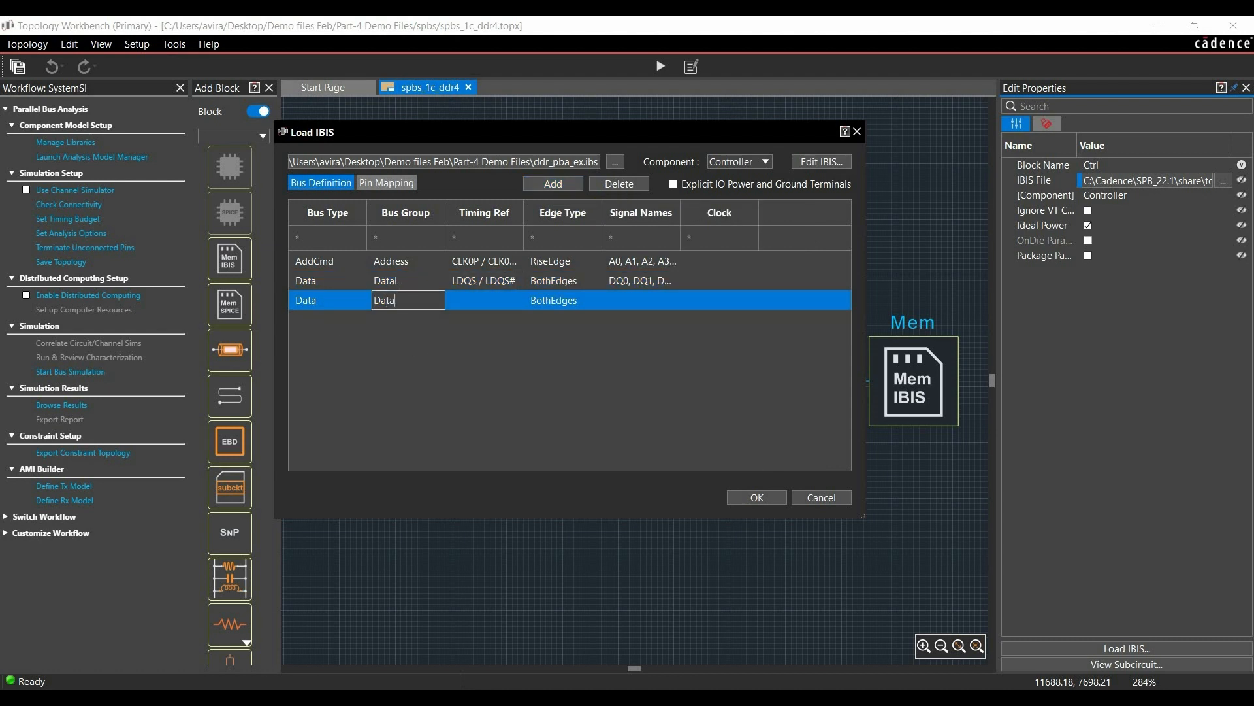
type("U")
Step: Set the DataU timing reference to the UDQS and UDQS# signal pair
left_click(490, 301)
left_click(518, 301)
scroll(541, 396, "down", 10)
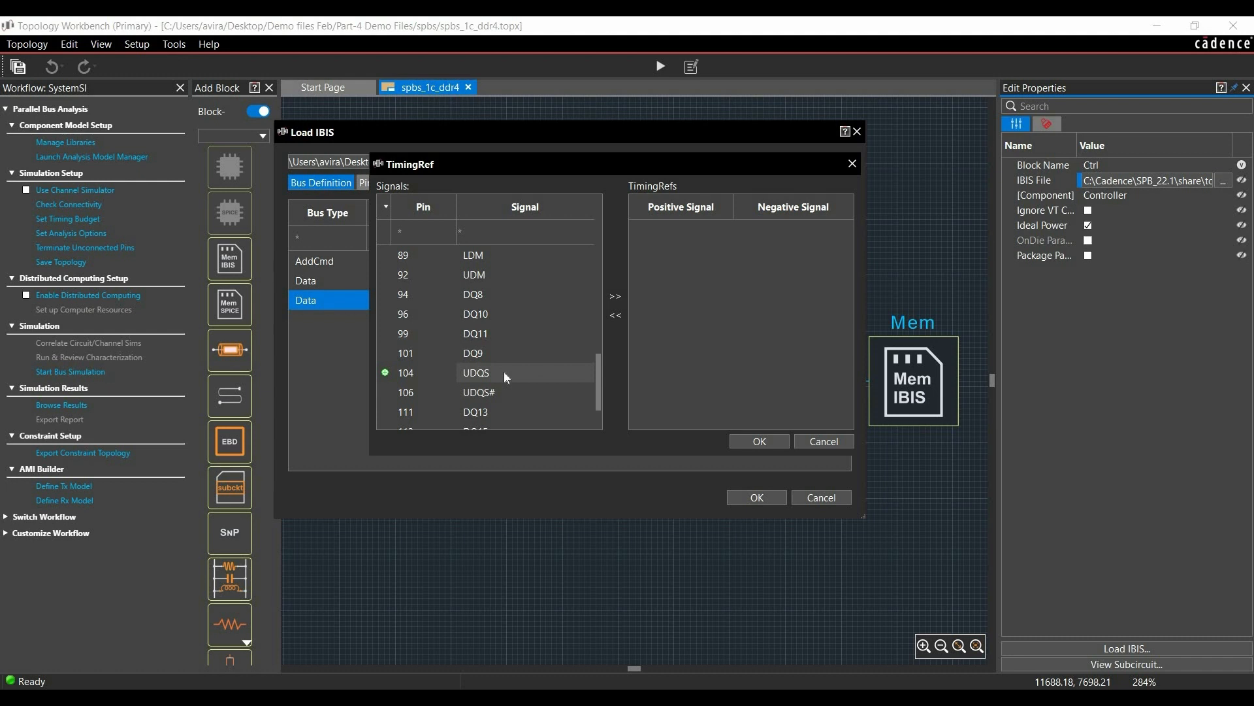
left_click(481, 379)
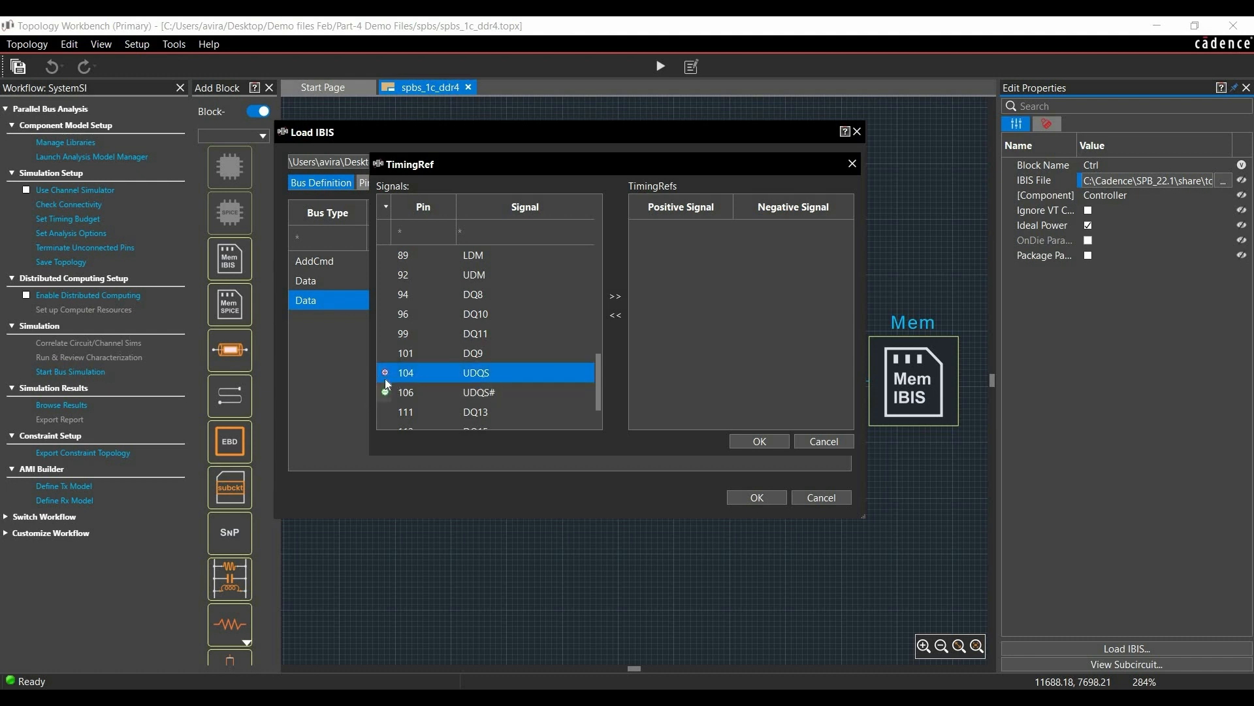
left_click(477, 393)
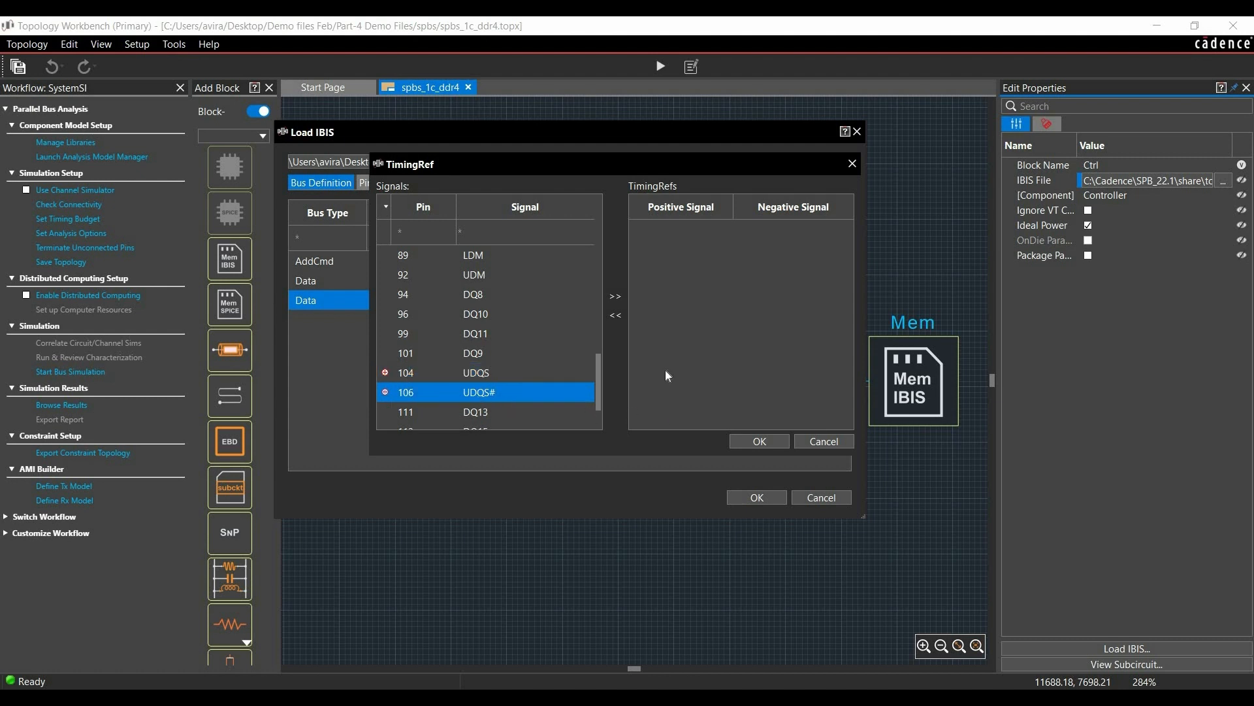
left_click(617, 298)
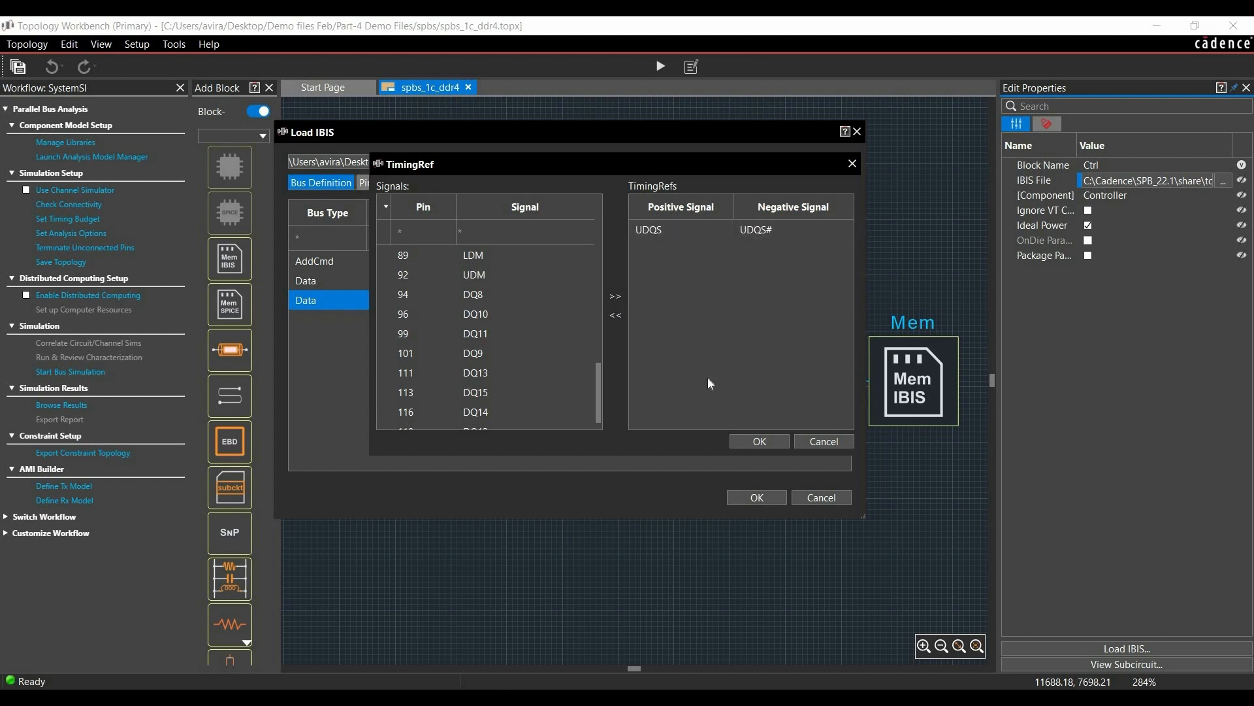
left_click(748, 440)
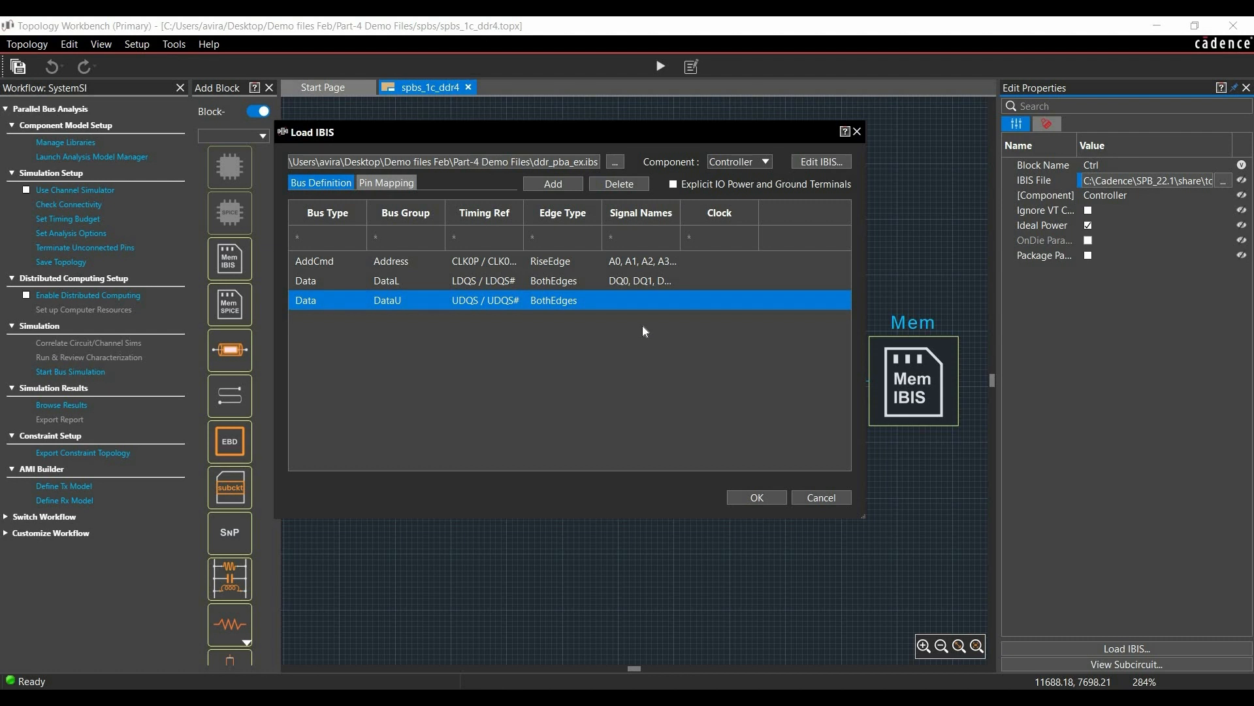
Step: Assign signals DQ8 through DQ15 to the DataU bus group
left_click(677, 301)
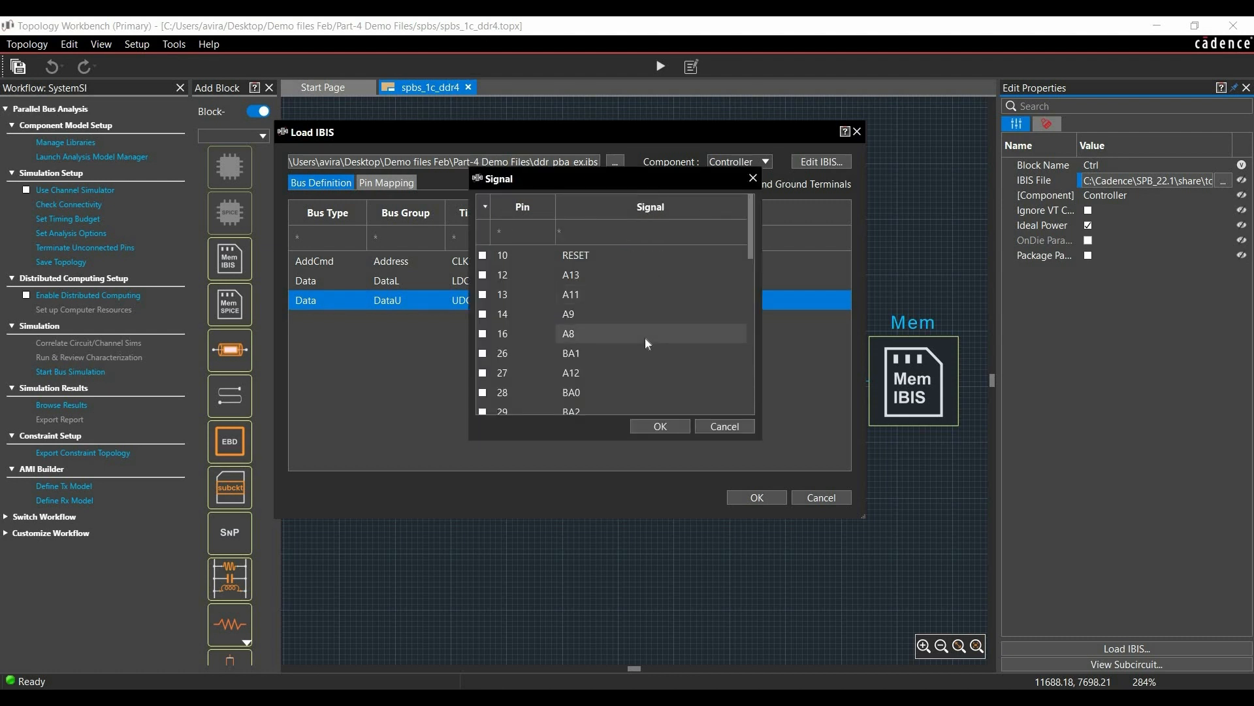
scroll(644, 340, "down", 5)
left_click(588, 405, "shift")
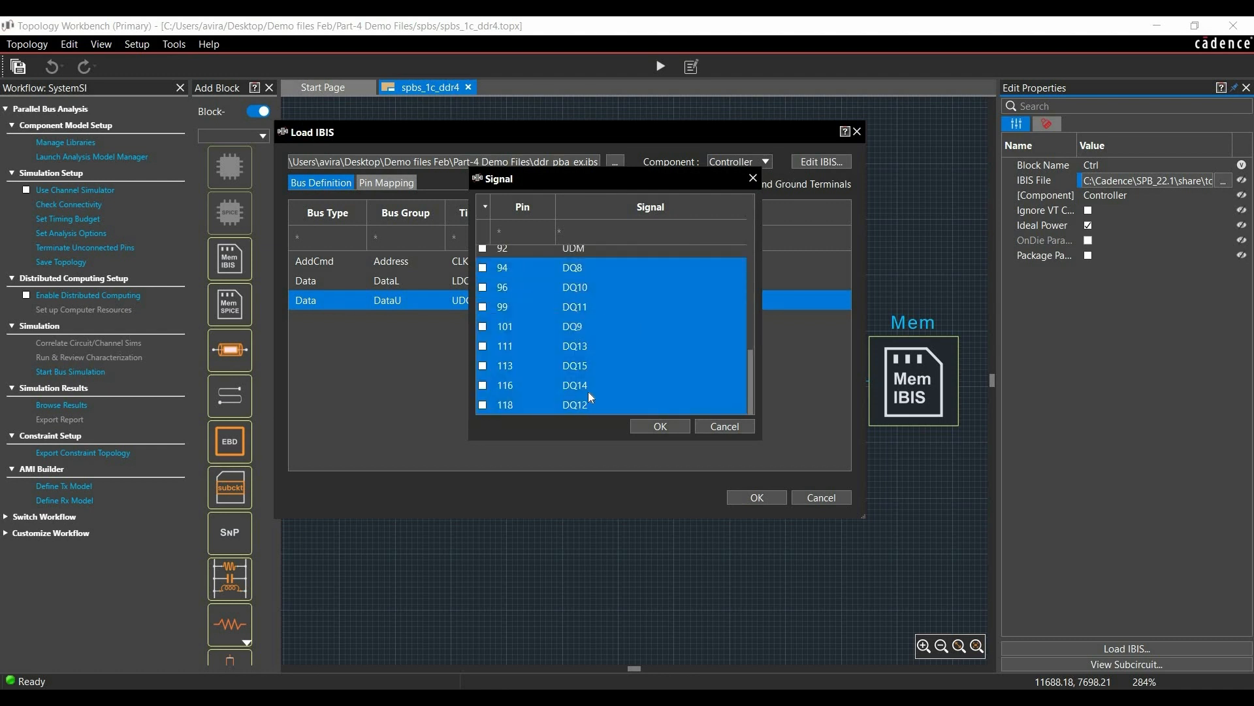
left_click(483, 268)
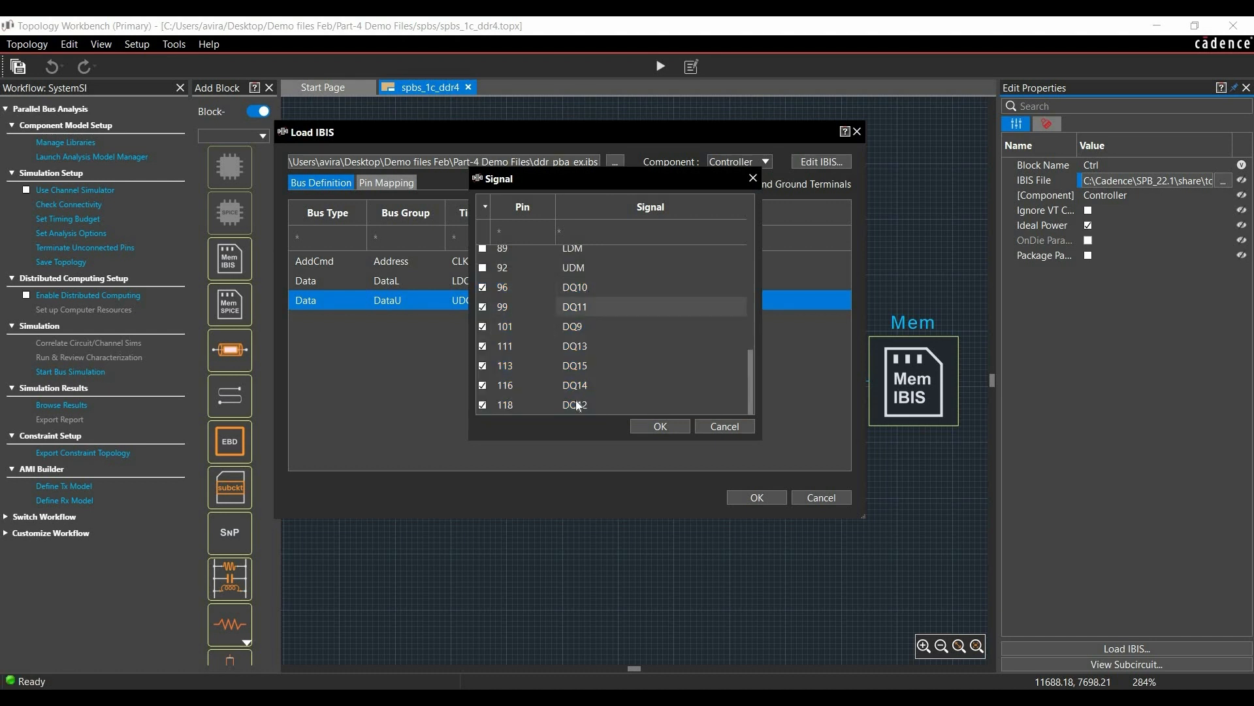
scroll(587, 377, "up", 7)
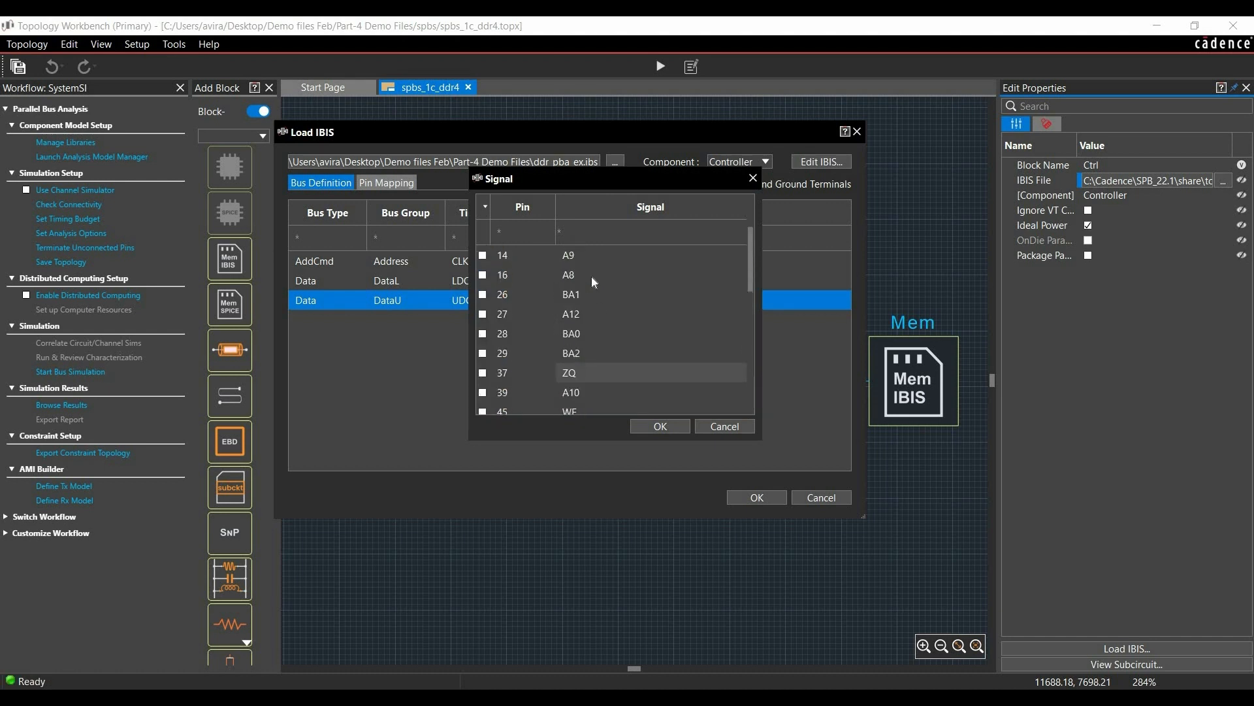
left_click(662, 426)
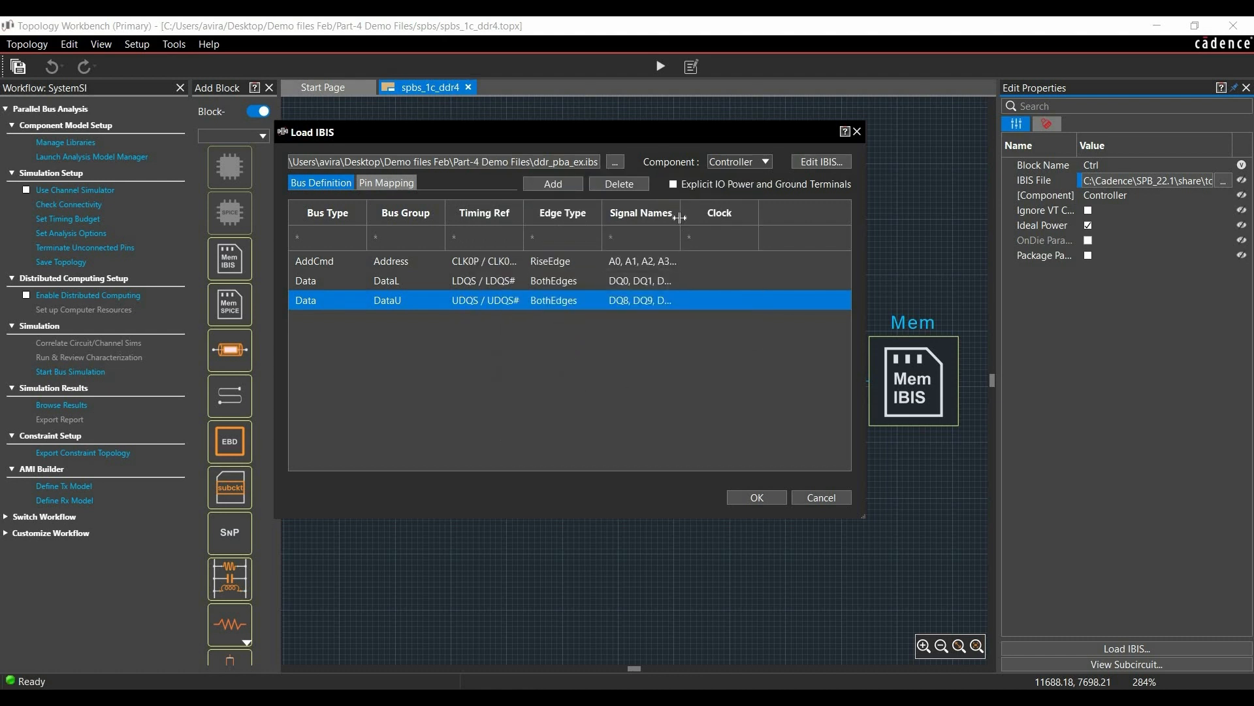
Step: Widen the Signal Names column to review the DataU signals and accept the controller's IBIS bus definitions
left_click_drag(757, 230, 833, 229)
left_click(692, 302)
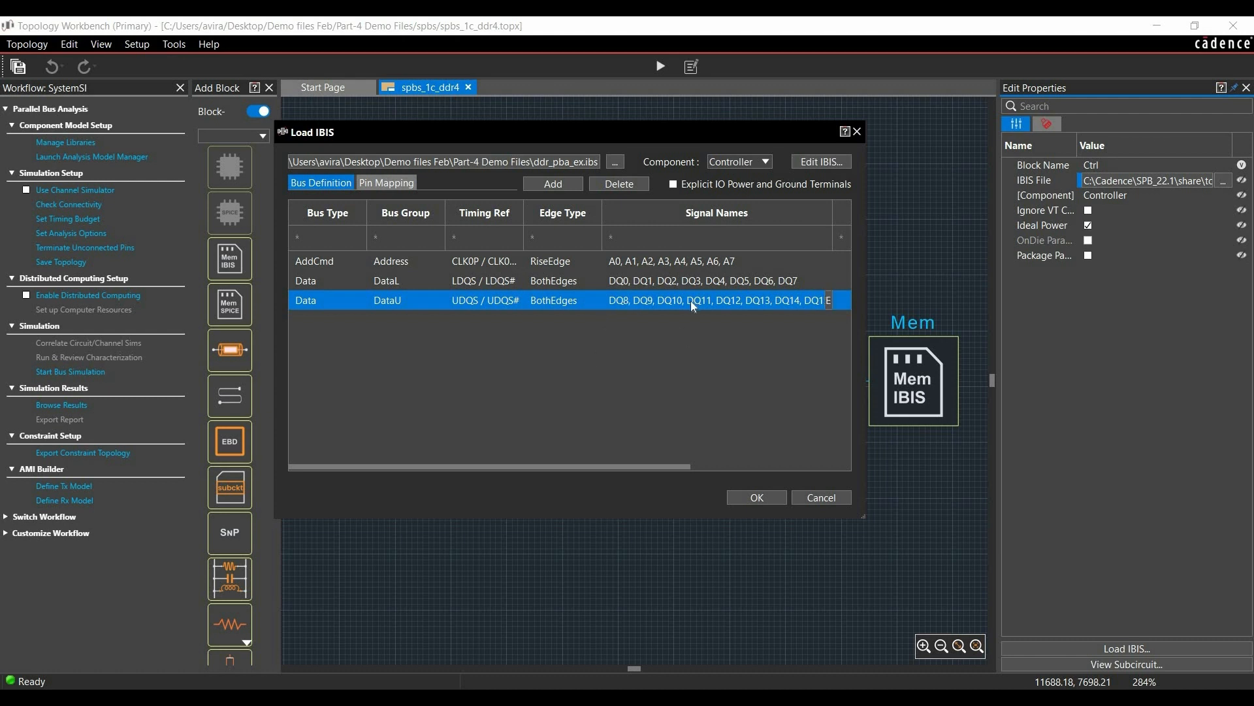
left_click(734, 418)
left_click(733, 496)
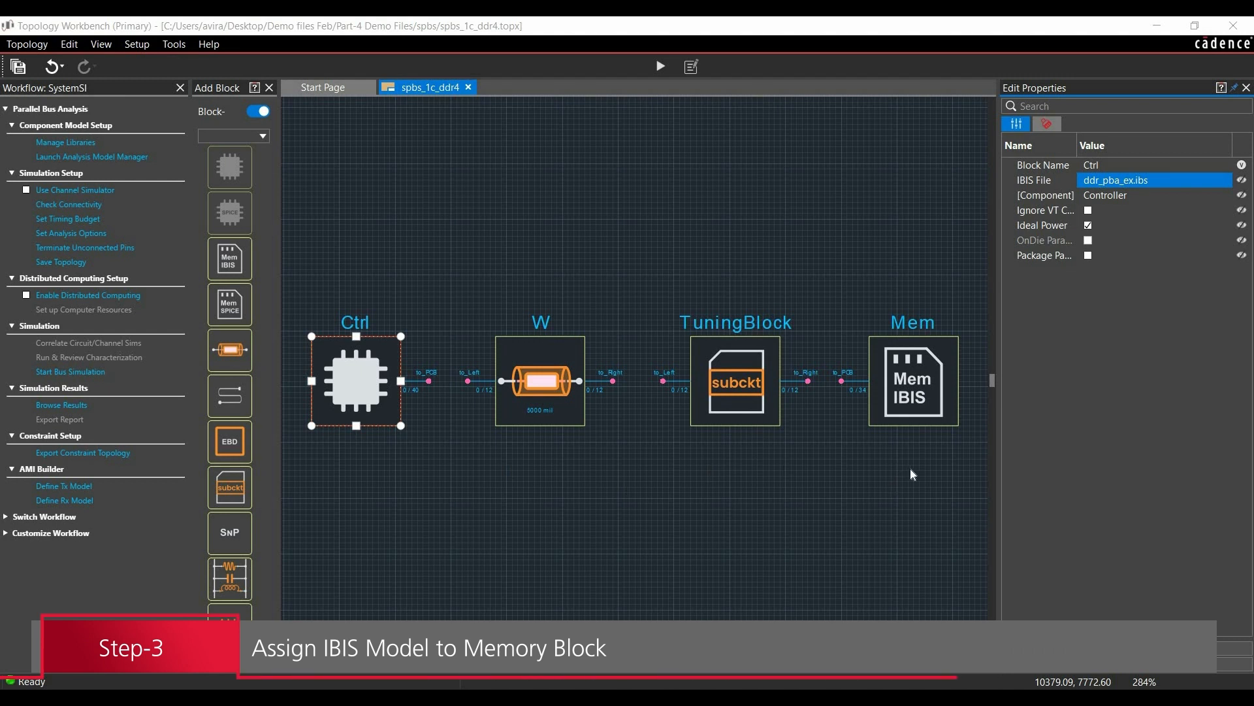
Step: Load the ddr_pba_ex.ibs file from the Part-4 Demo Files folder as the IBIS model of the Mem block
left_click(914, 395)
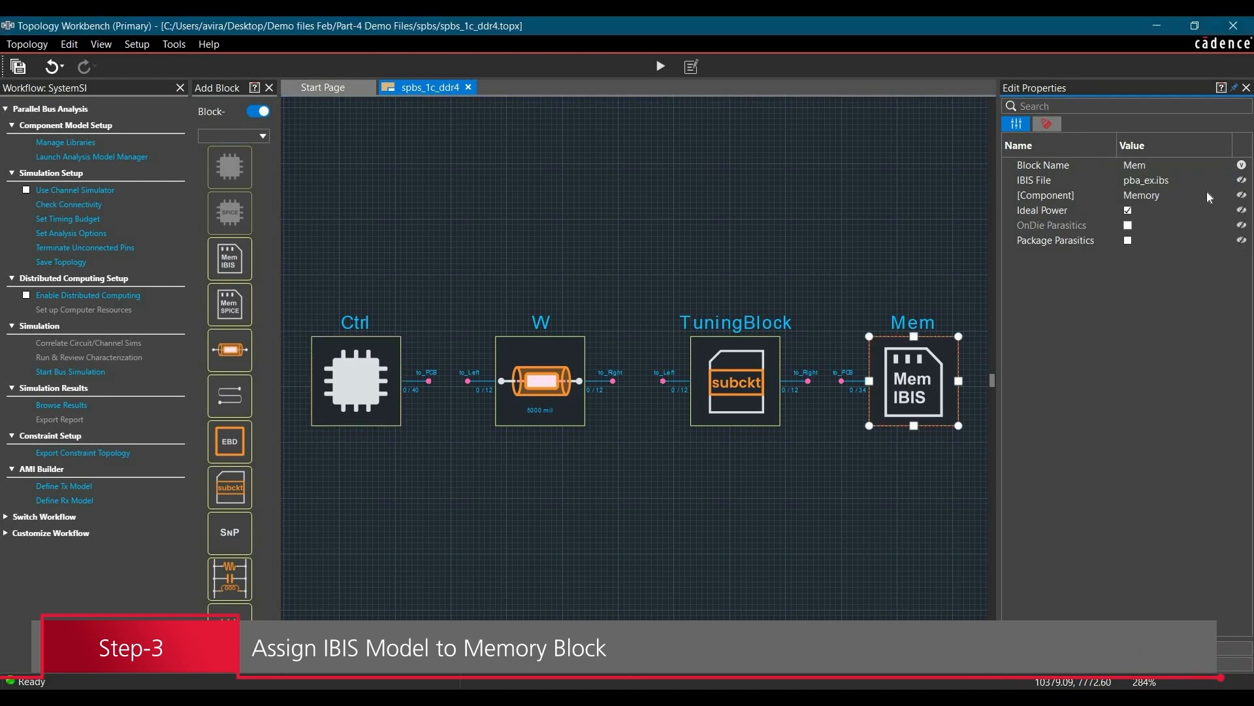
left_click(1232, 184)
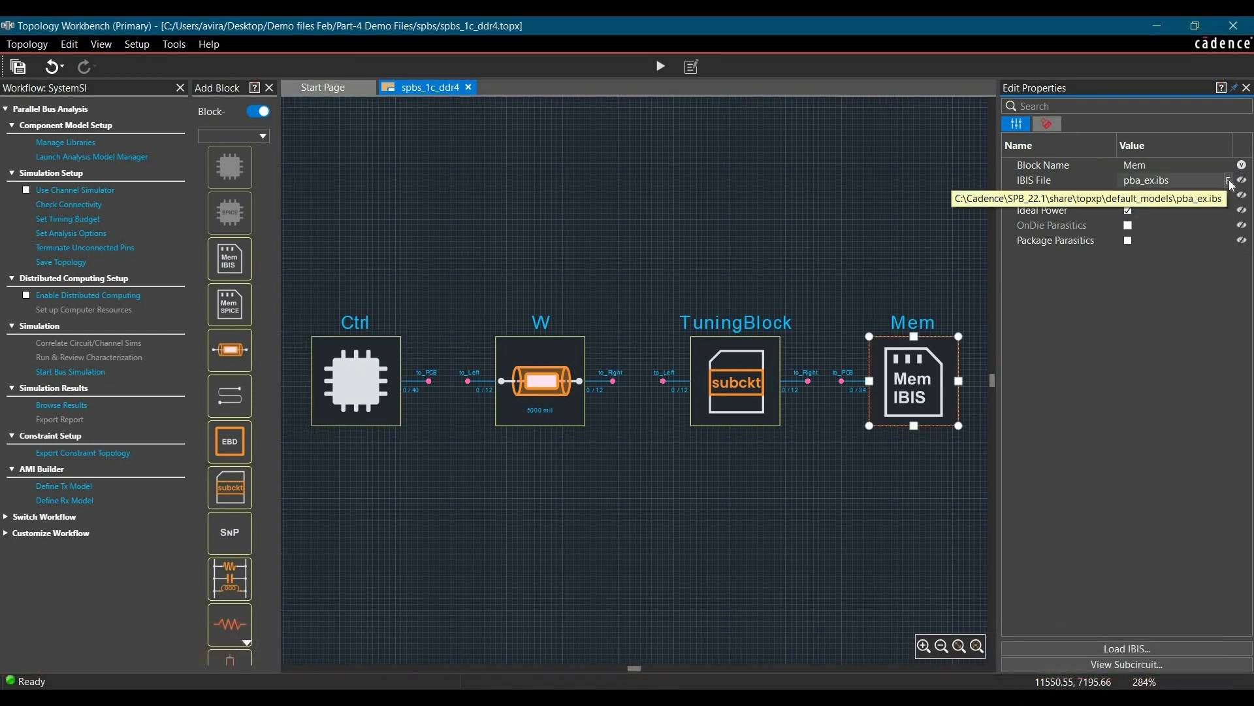
left_click(1229, 182)
left_click(614, 162)
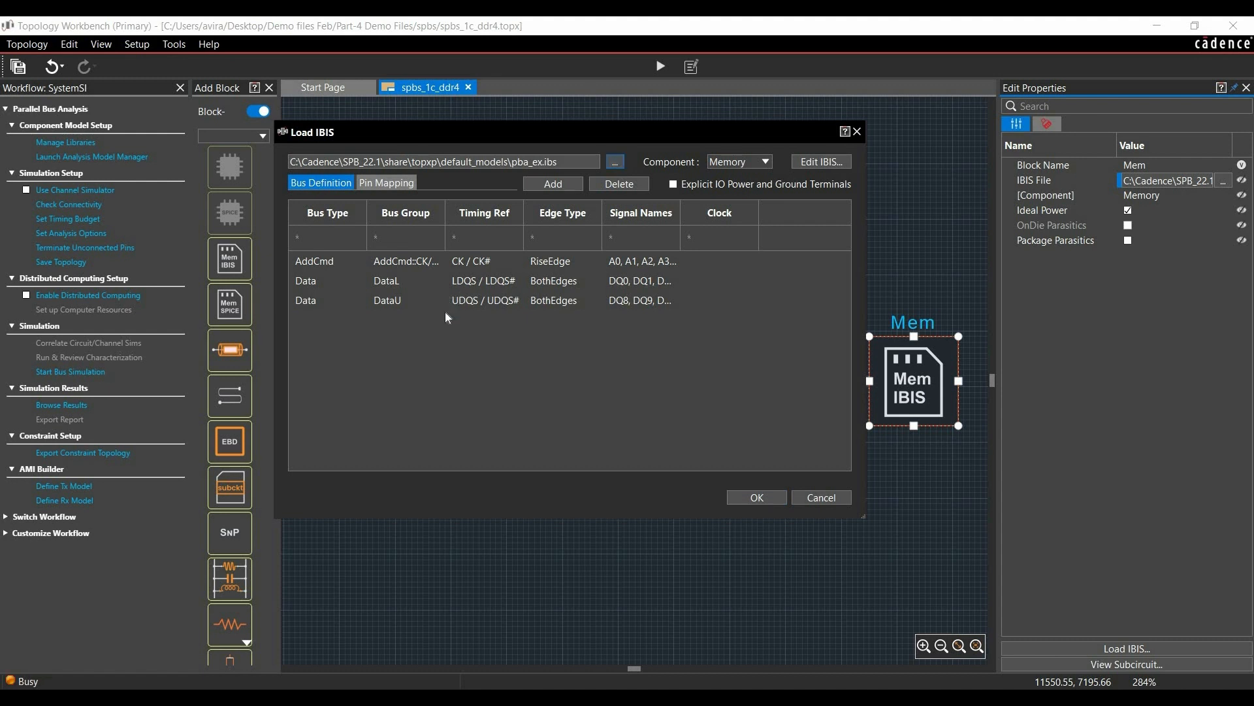
left_click(473, 257)
left_click(762, 485)
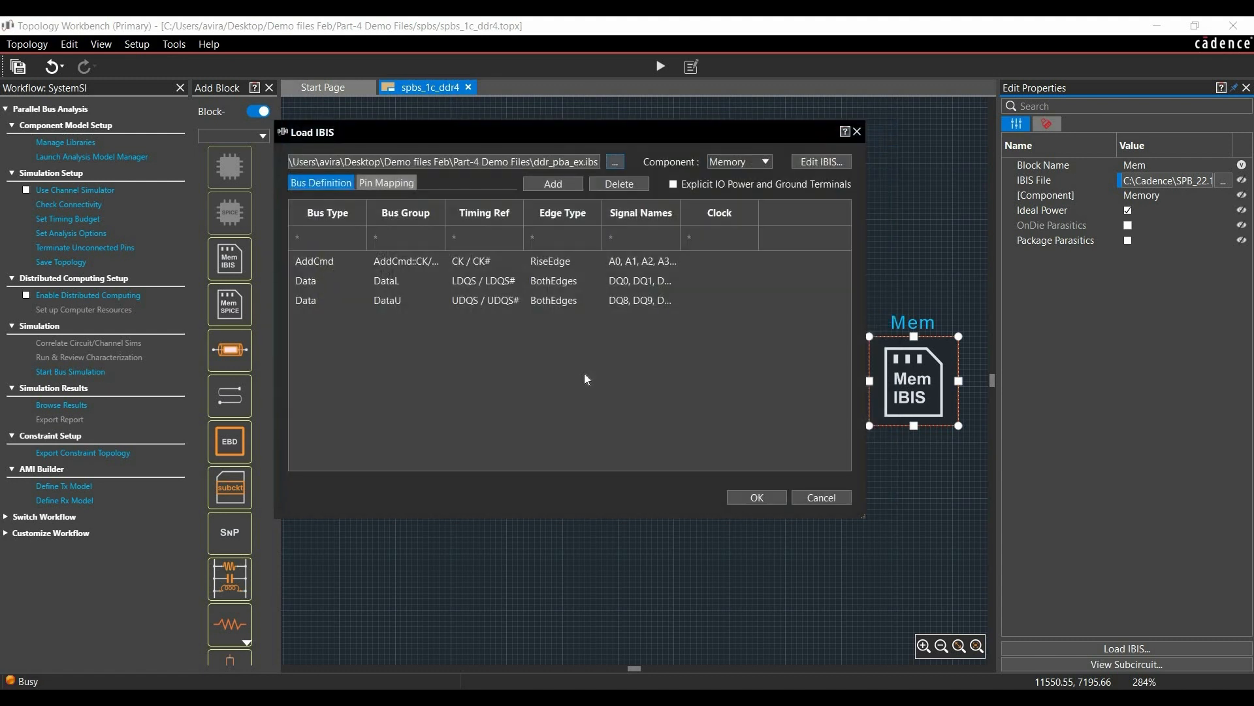
Step: Choose Memory as the IBIS component, widen the Signal Names column to review the bus signals, and accept the Mem block's IBIS settings
left_click(738, 165)
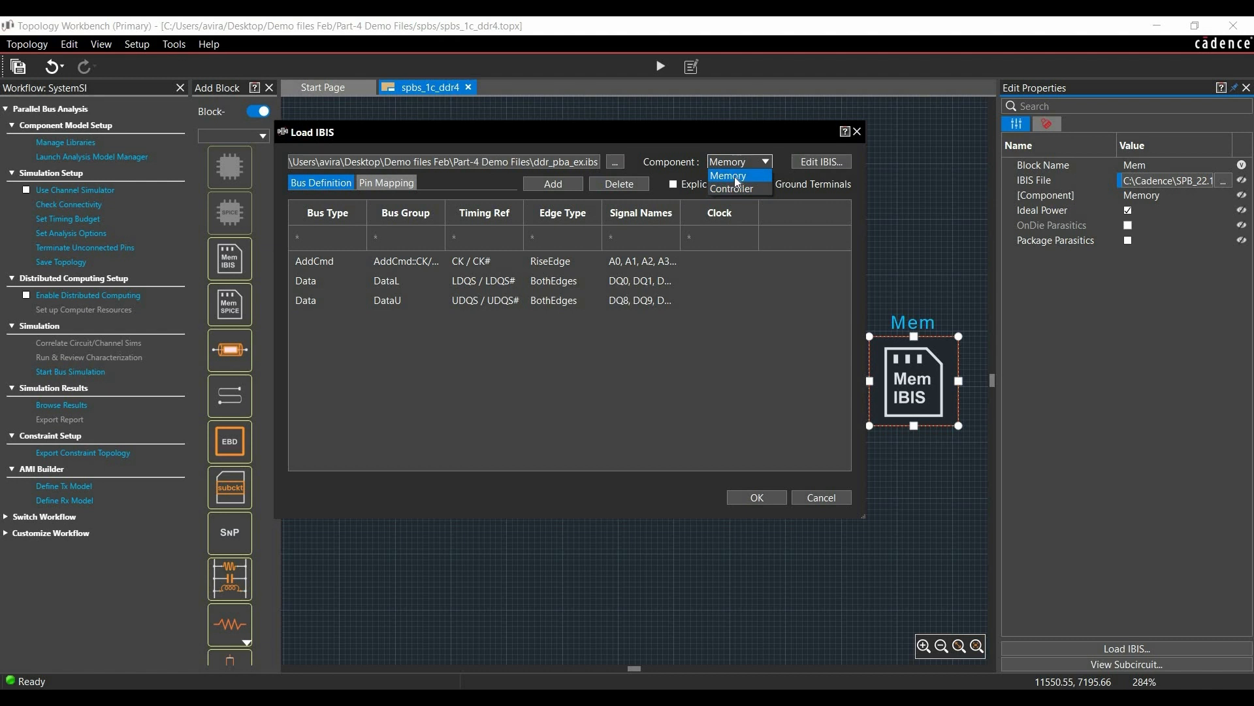
left_click(734, 176)
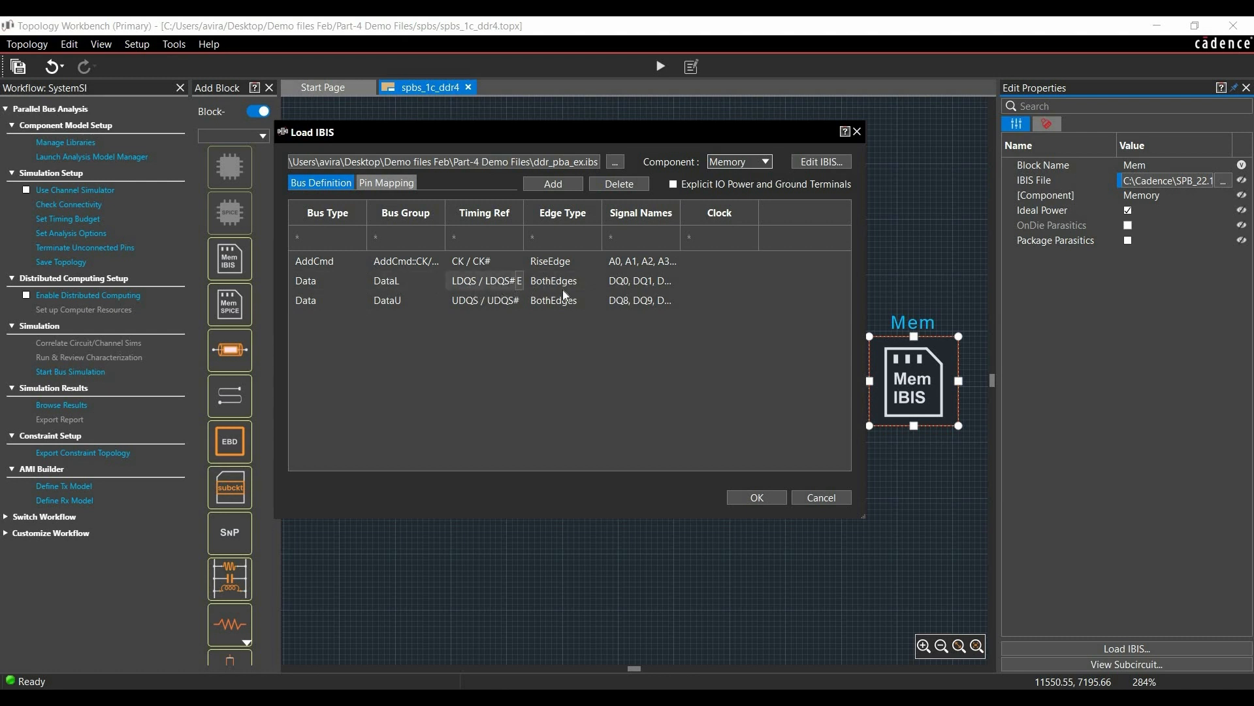
left_click_drag(707, 224, 825, 225)
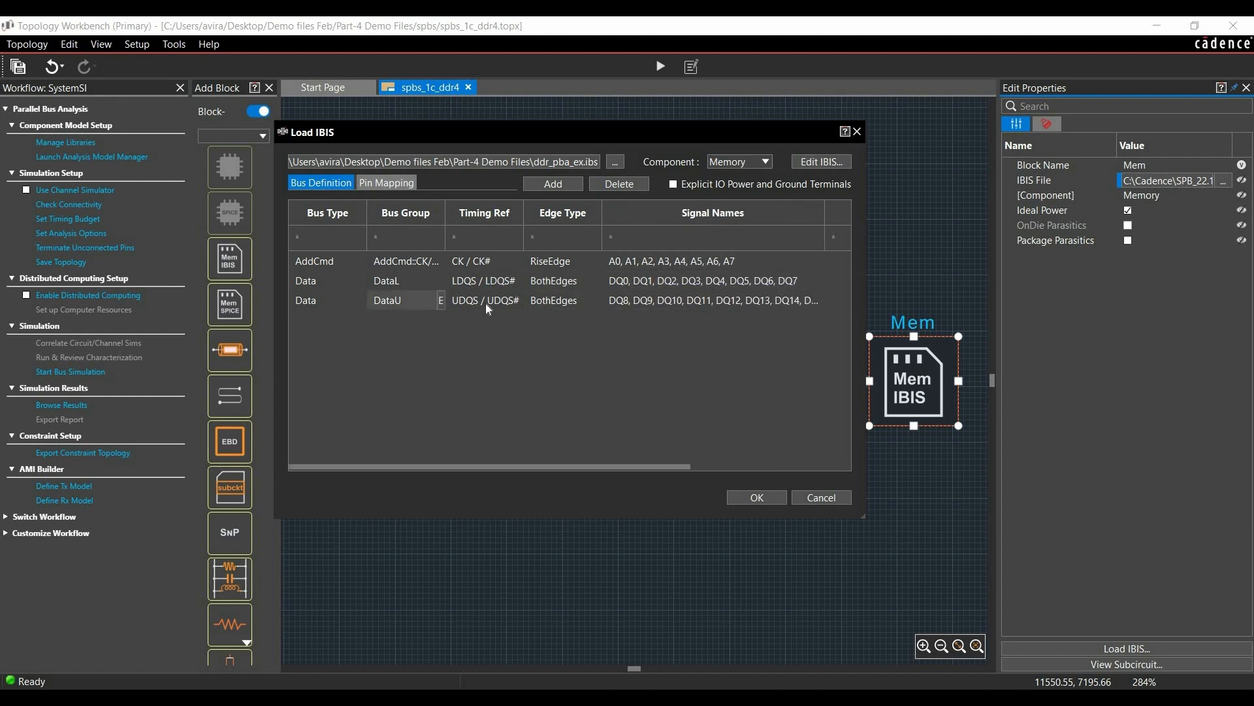
left_click(756, 497)
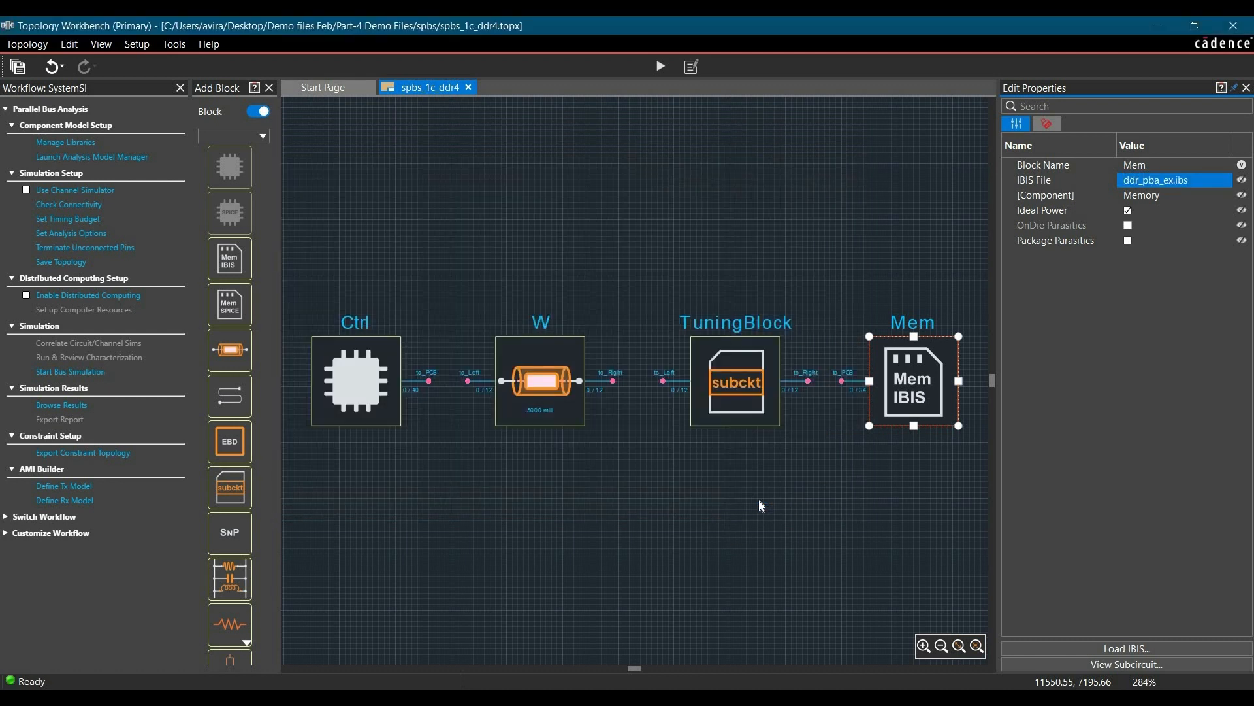
left_click(758, 500)
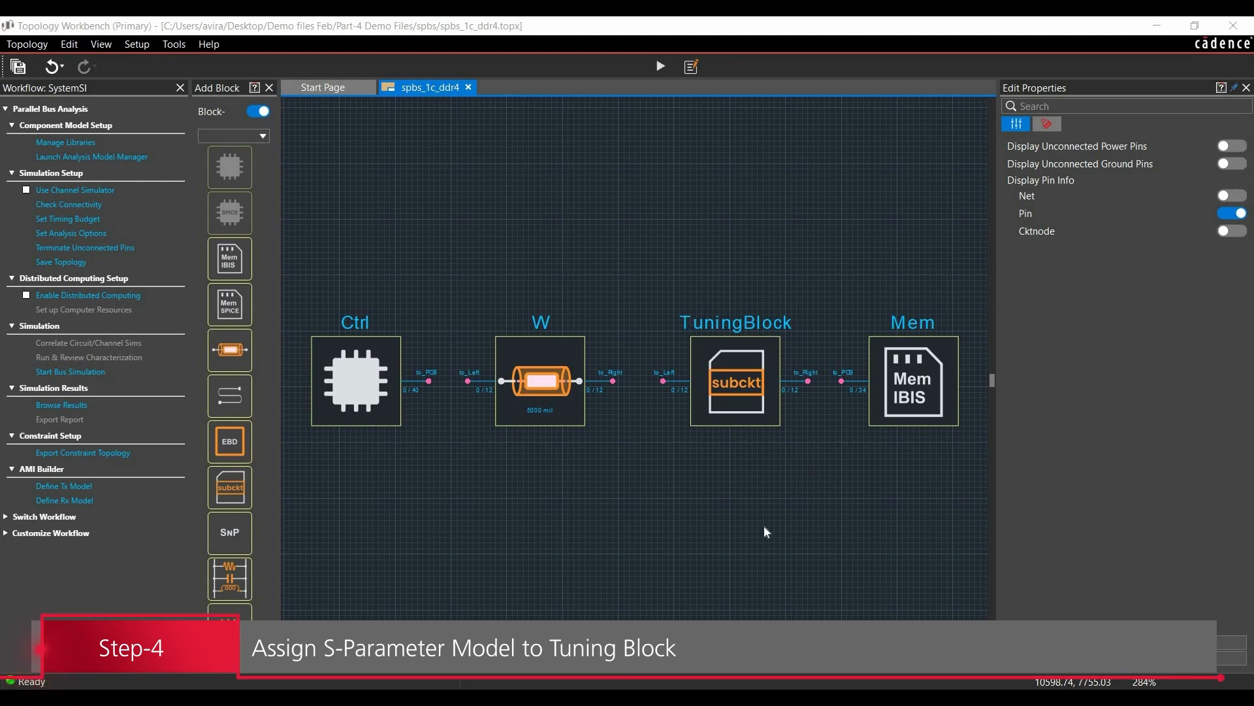
Step: Load strobe_tuning_traces_All_TL.sp from the Part-4 Demo Files folder as the circuit file of the TuningBlock
left_click(741, 395)
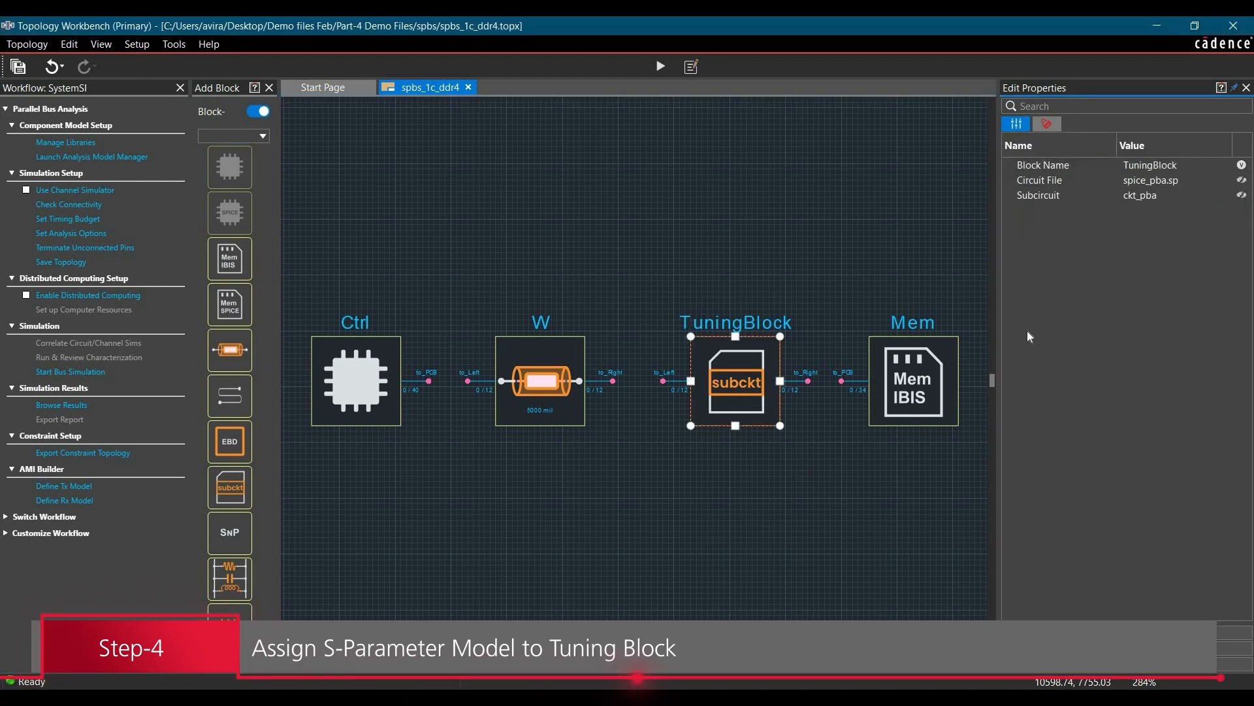
left_click(1212, 179)
left_click(1225, 180)
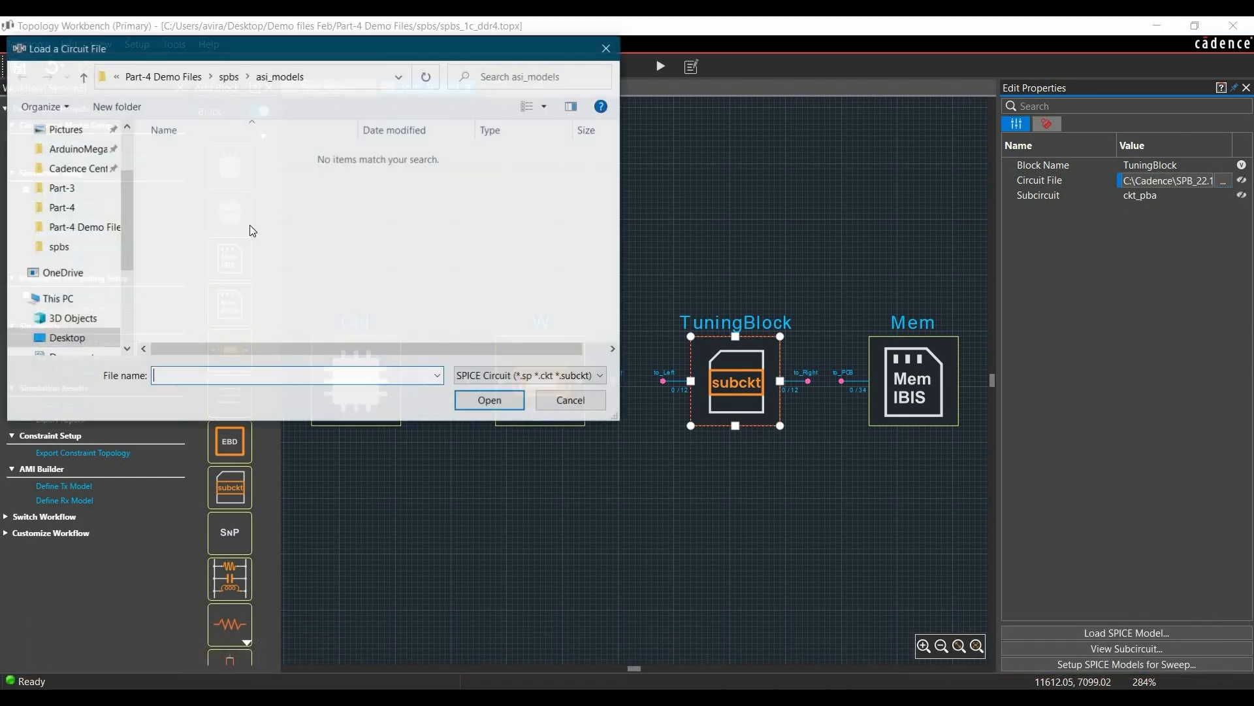
left_click(167, 76)
left_click(196, 173)
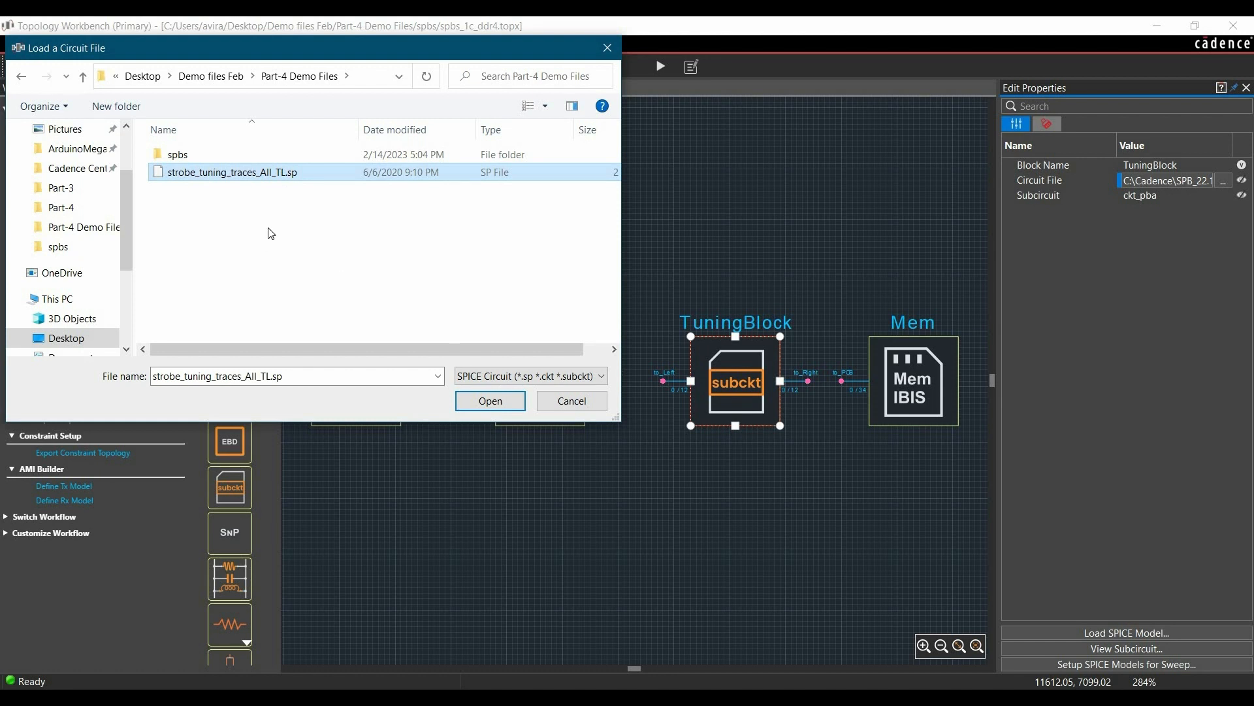
left_click(473, 401)
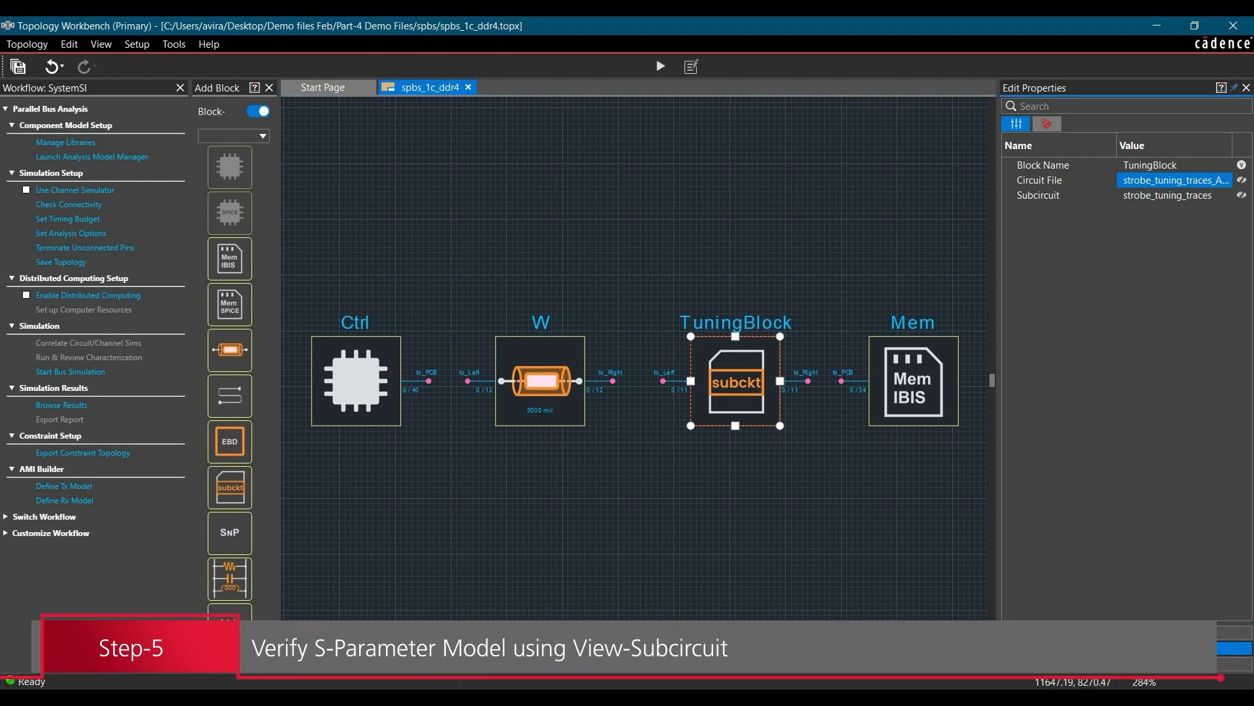
Step: Review the TuningBlock's strobe_tuning_traces subcircuit, examining its impedance parameters and transmission-line definitions, and close the Subcircuit Editor
left_click(1127, 648)
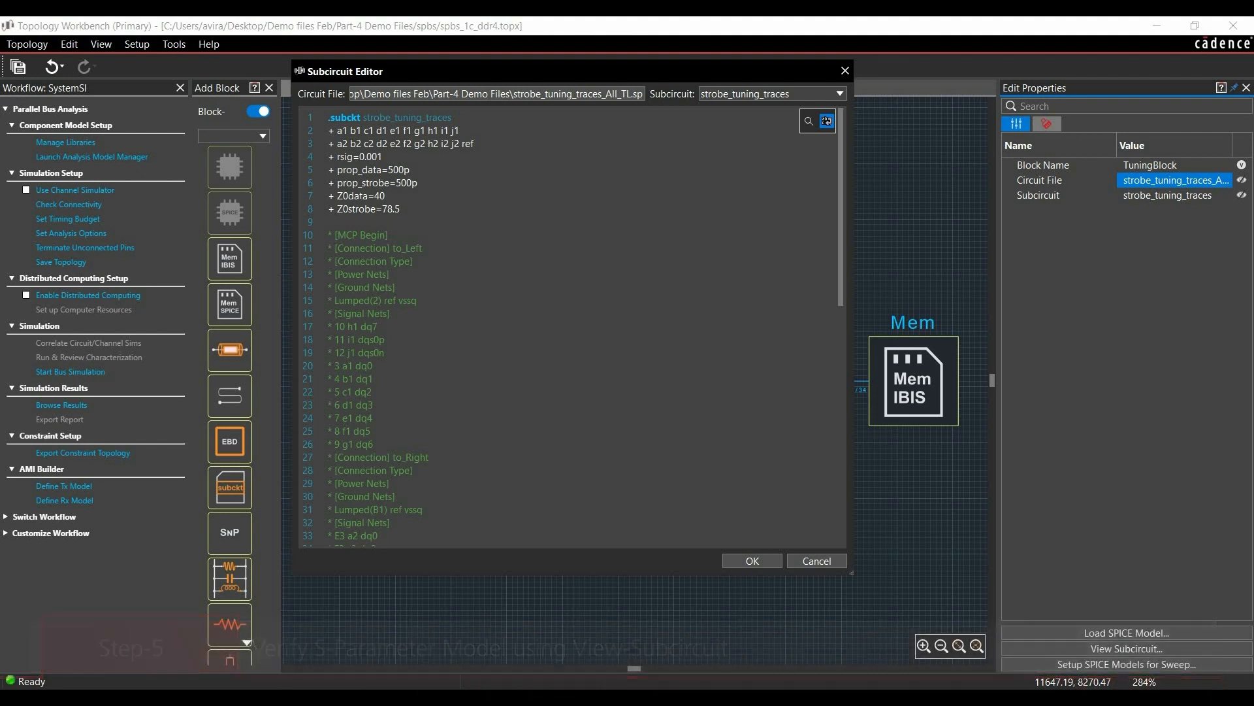
left_click_drag(336, 196, 382, 209)
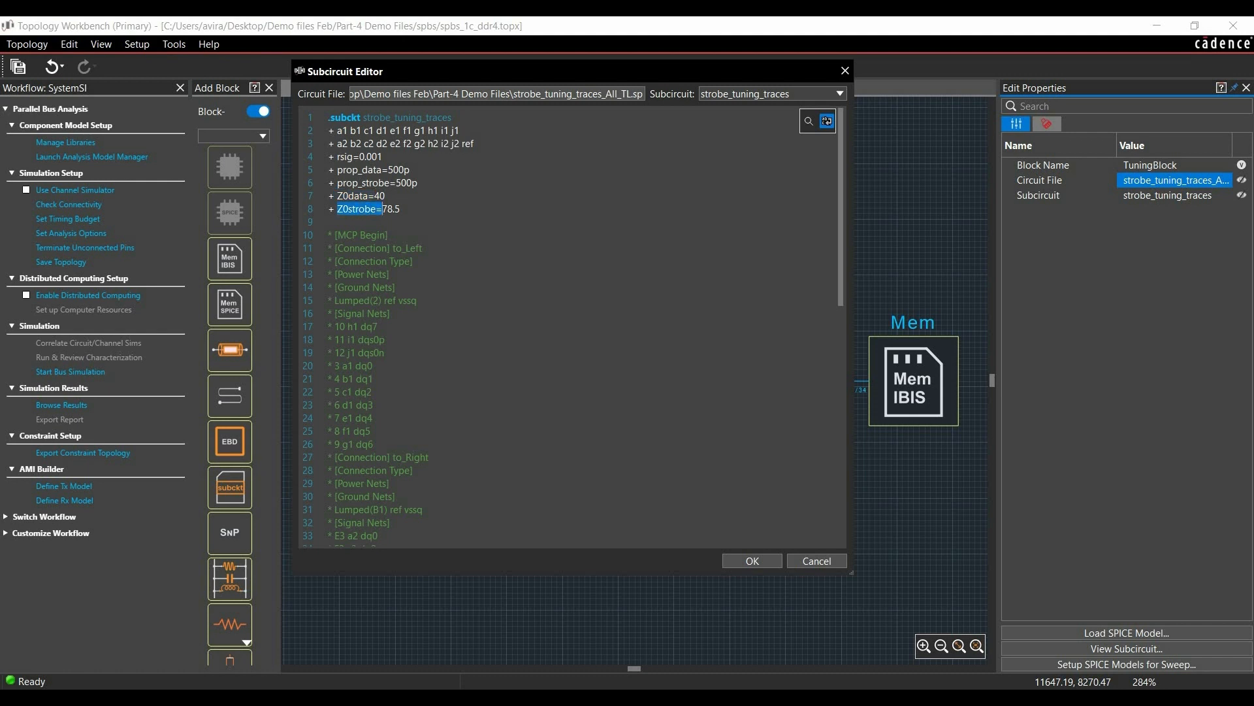
scroll(568, 327, "down", 13)
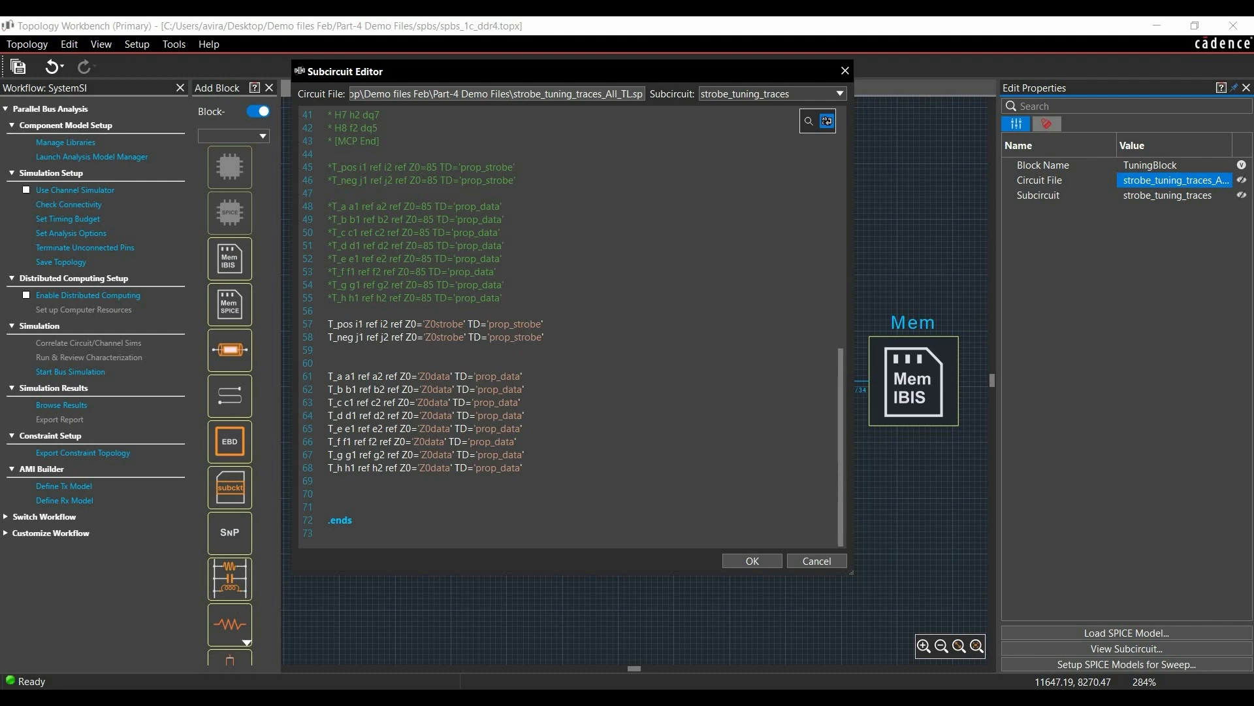
left_click_drag(479, 77, 436, 108)
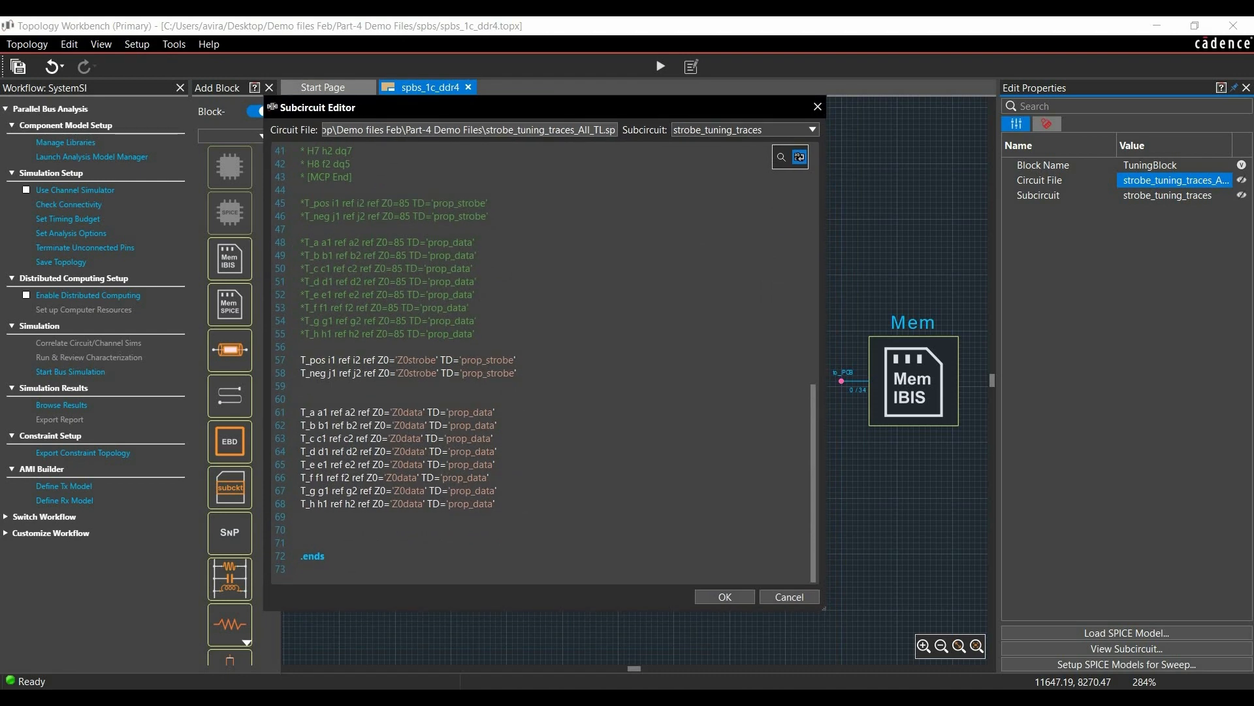
left_click(725, 597)
left_click(786, 521)
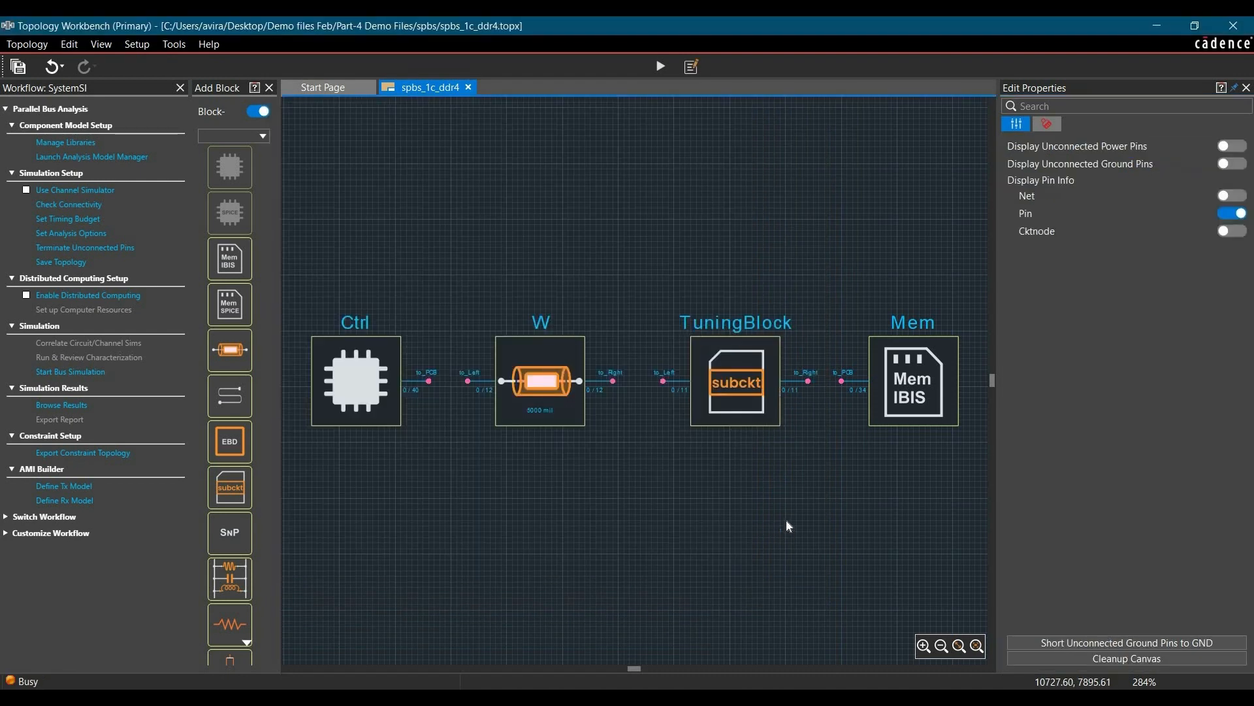